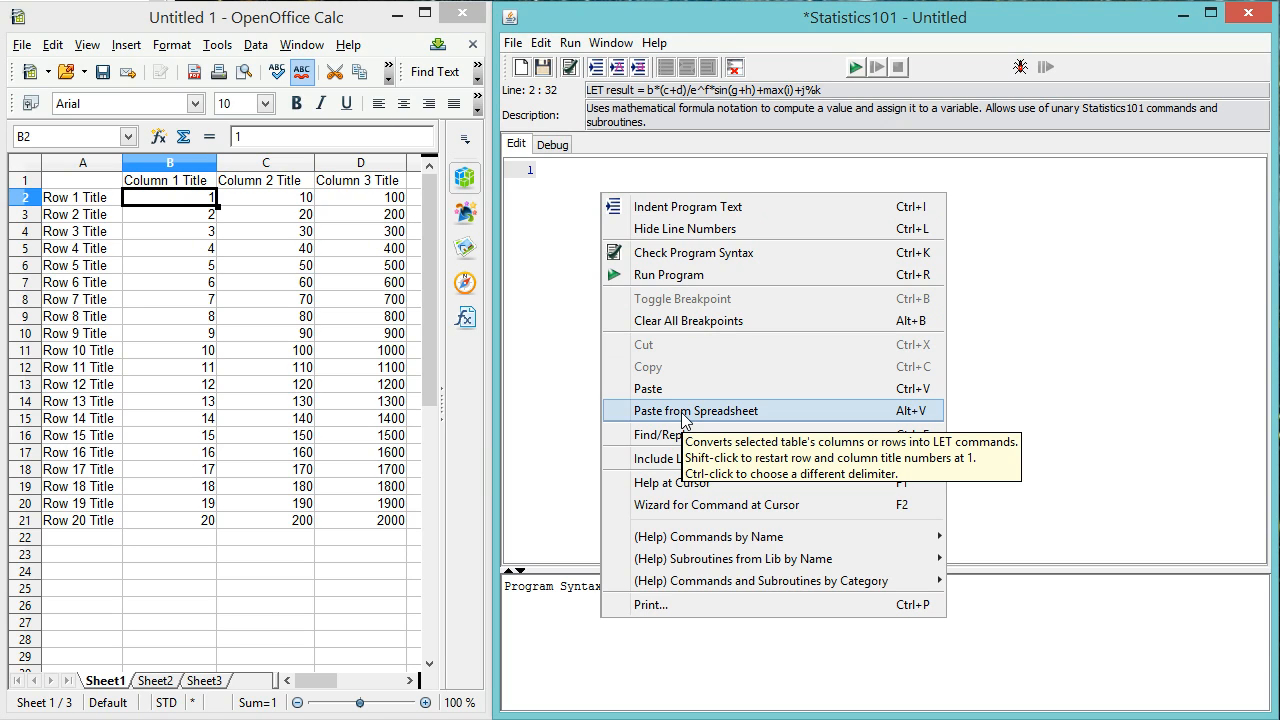
- Copy the three data columns with their column titles, range B1:D21, in the OpenOffice Calc sheet
{"action": "left_click", "coordinate": [570, 405]}
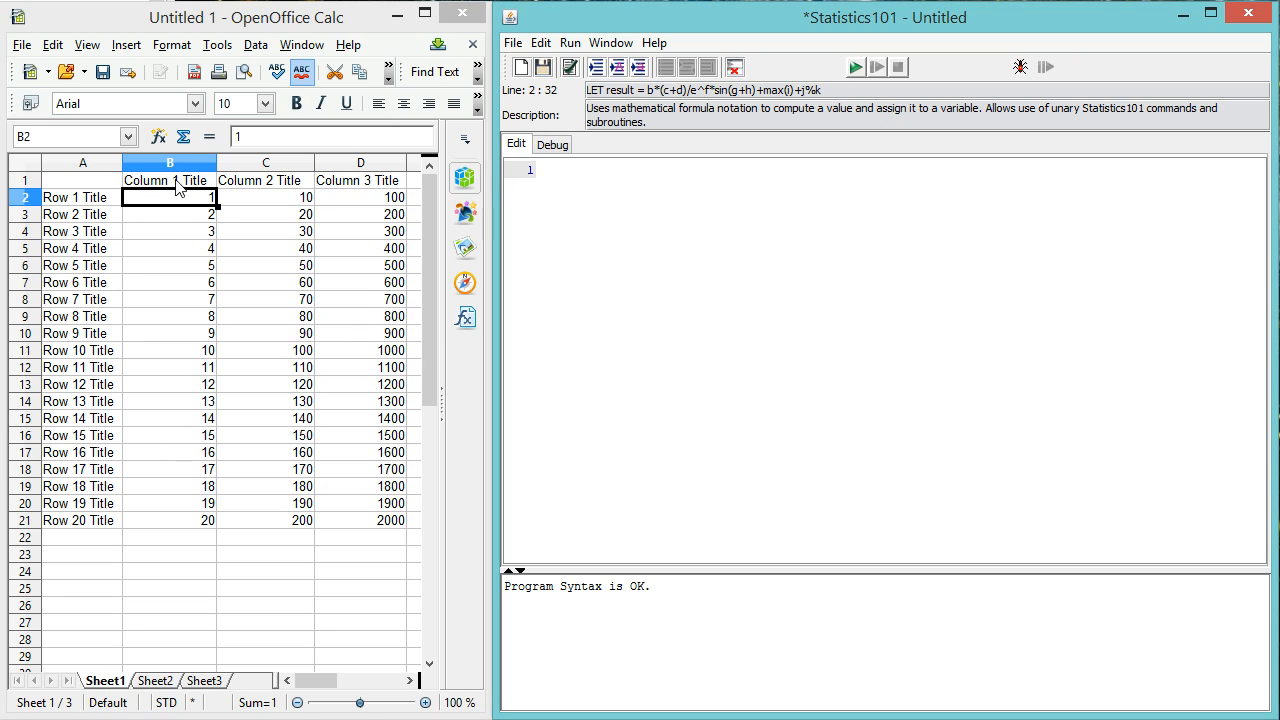
{"action": "left_click_drag", "start_coordinate": [166, 190], "coordinate": [370, 527]}
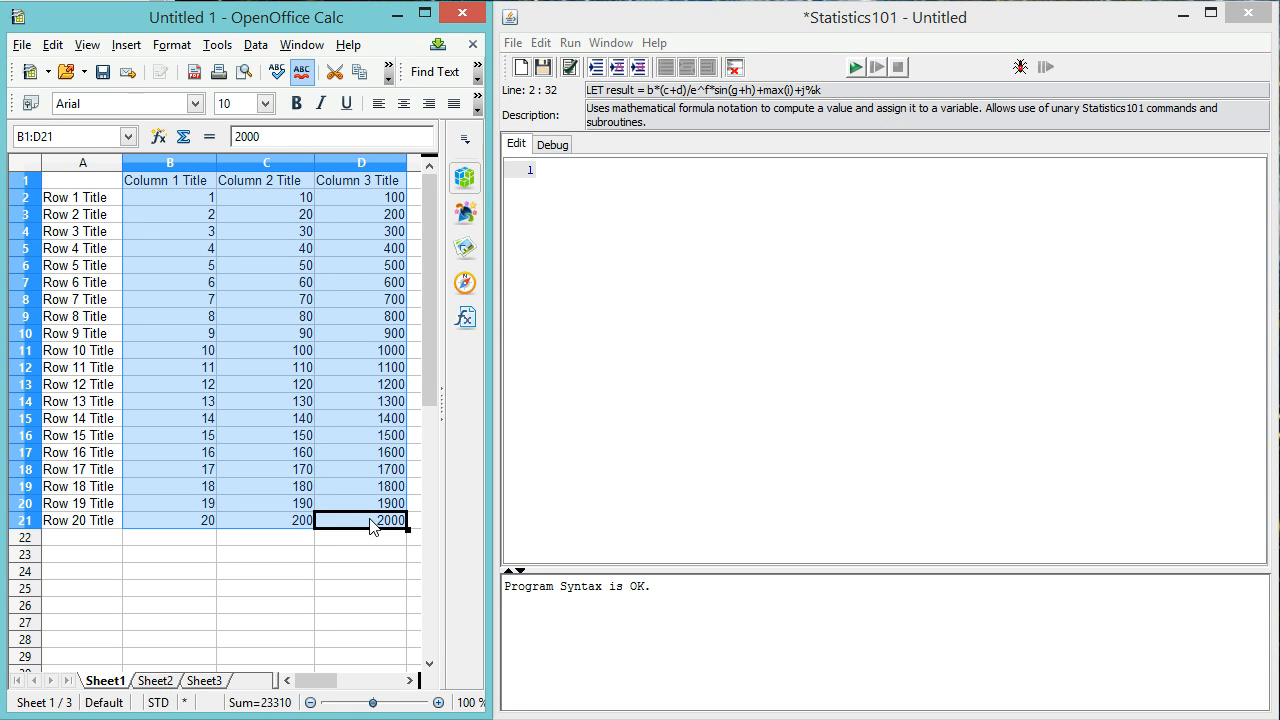
{"action": "right_click", "coordinate": [252, 256]}
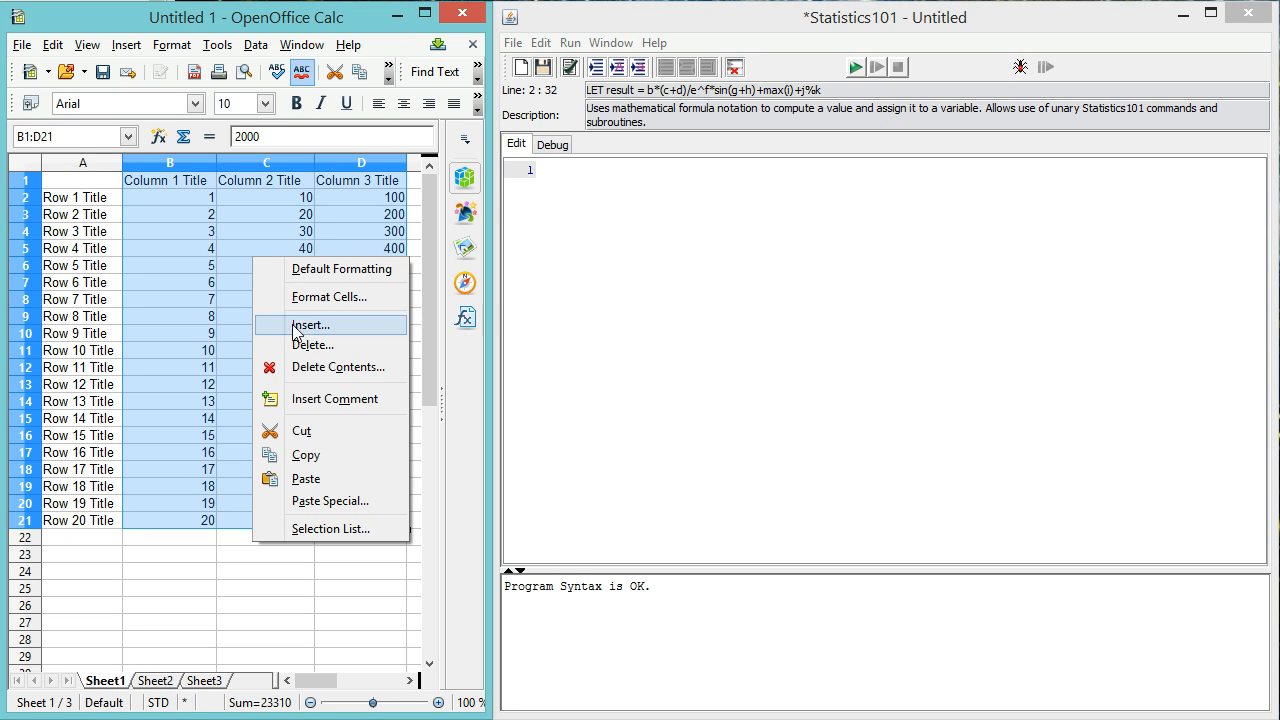
{"action": "left_click", "coordinate": [350, 458]}
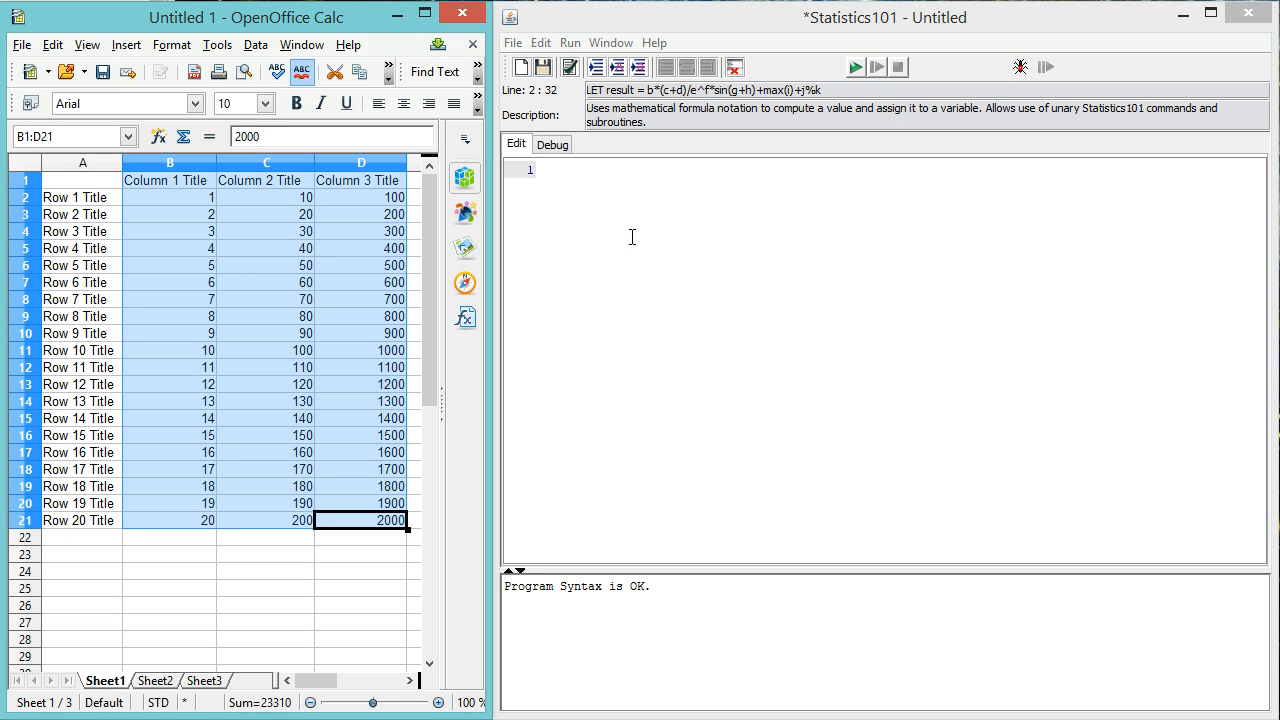
- Paste the copied cells as plain text into the empty Statistics101 program
{"action": "left_click", "coordinate": [595, 212]}
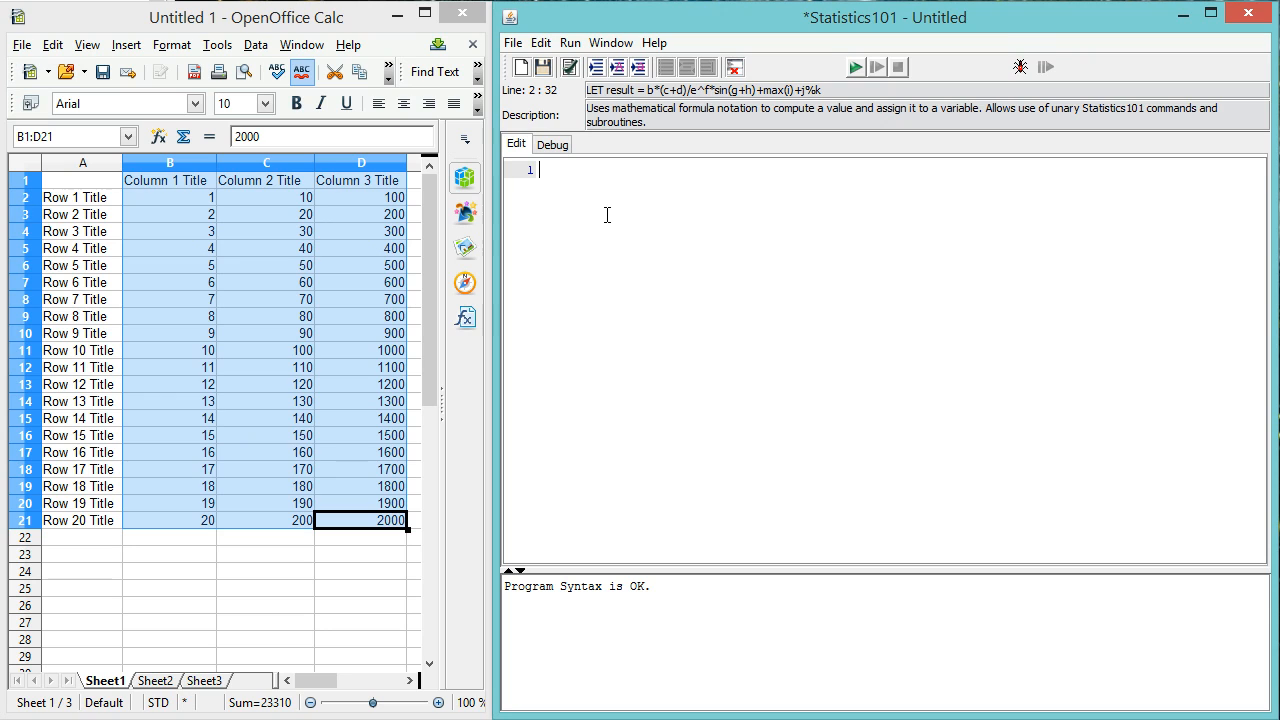
{"action": "right_click", "coordinate": [614, 229]}
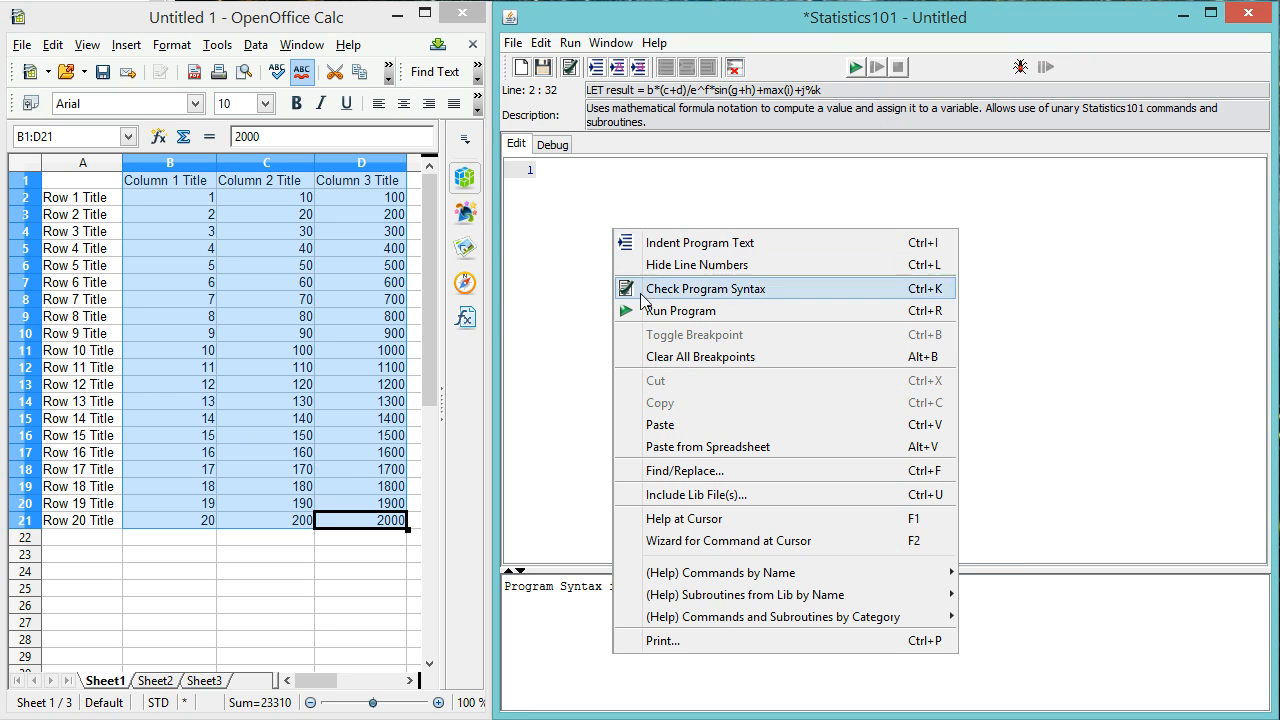
{"action": "left_click", "coordinate": [680, 425]}
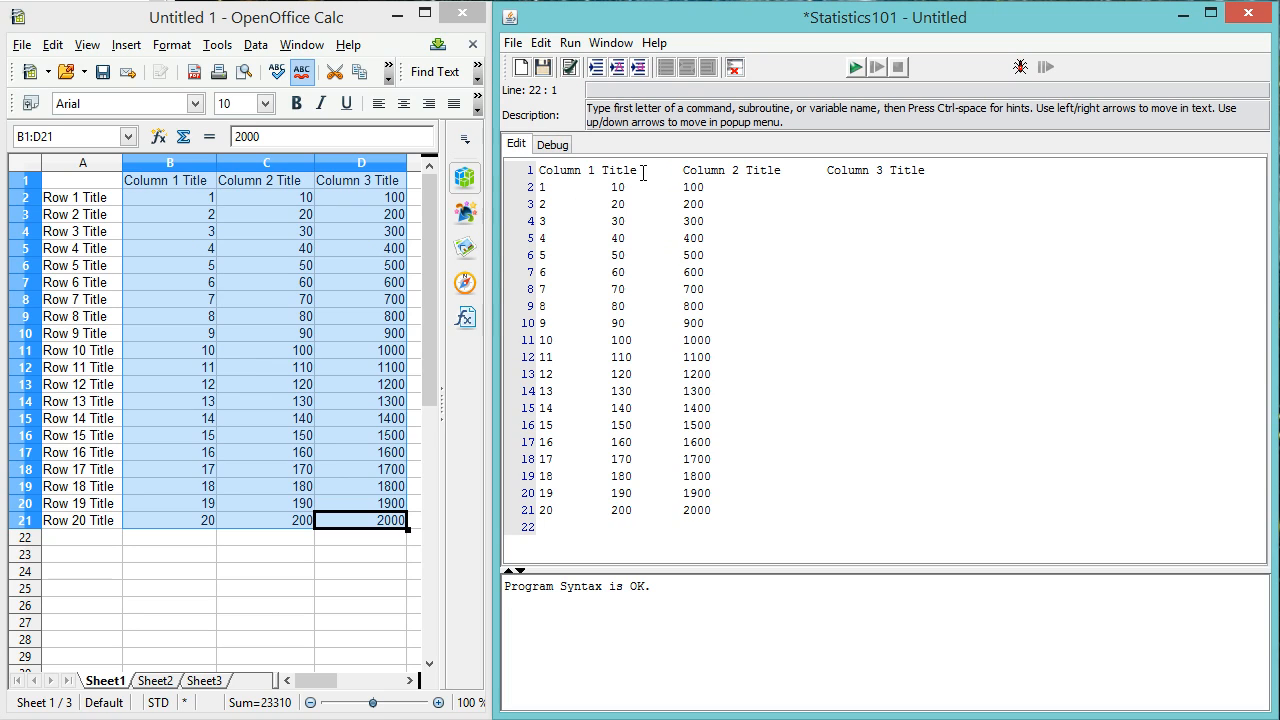
- Inspect the gaps between the pasted titles and values, and delete all the plain text from the program
{"action": "left_click", "coordinate": [652, 172]}
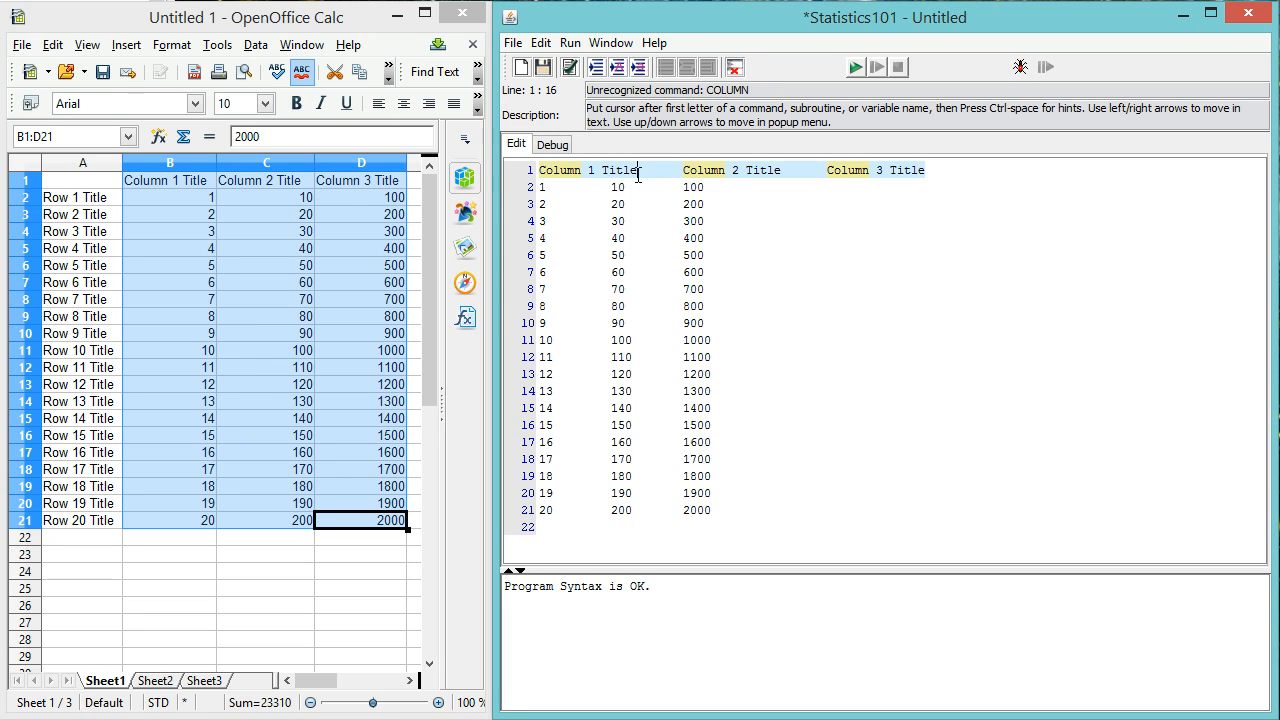
{"action": "double_click", "coordinate": [646, 172]}
{"action": "left_click", "coordinate": [784, 172]}
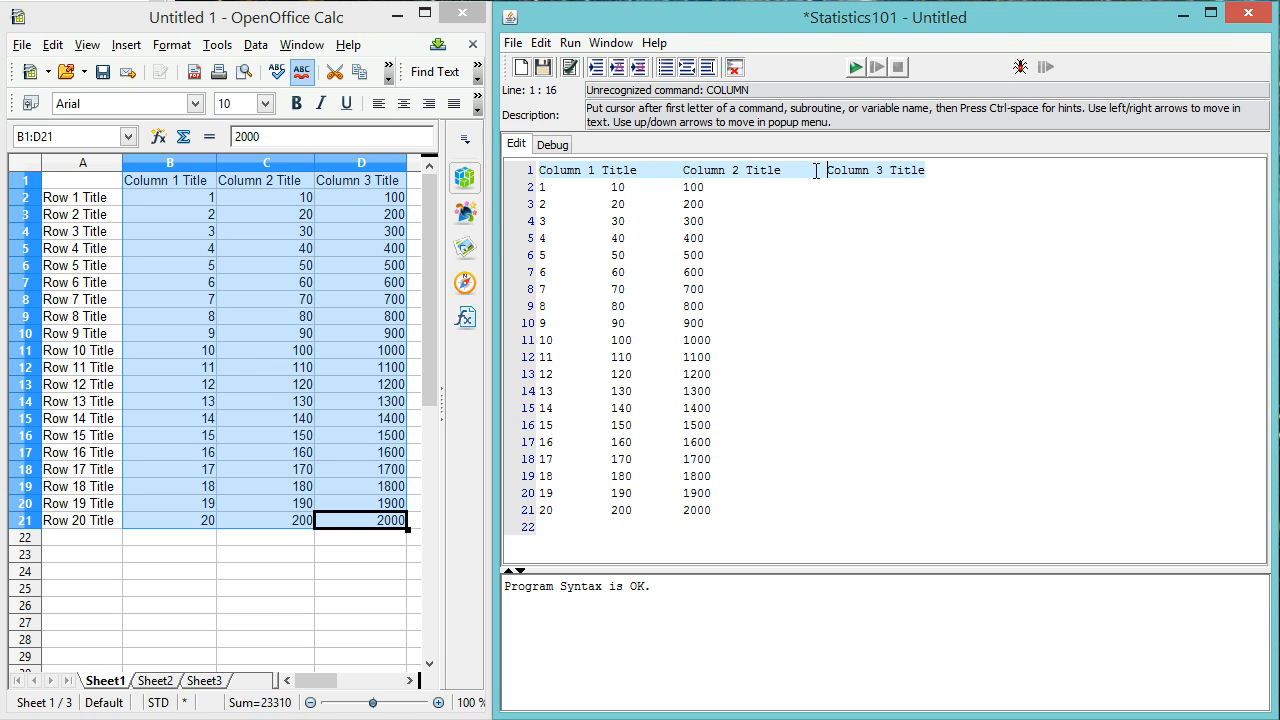
{"action": "left_click", "coordinate": [600, 189]}
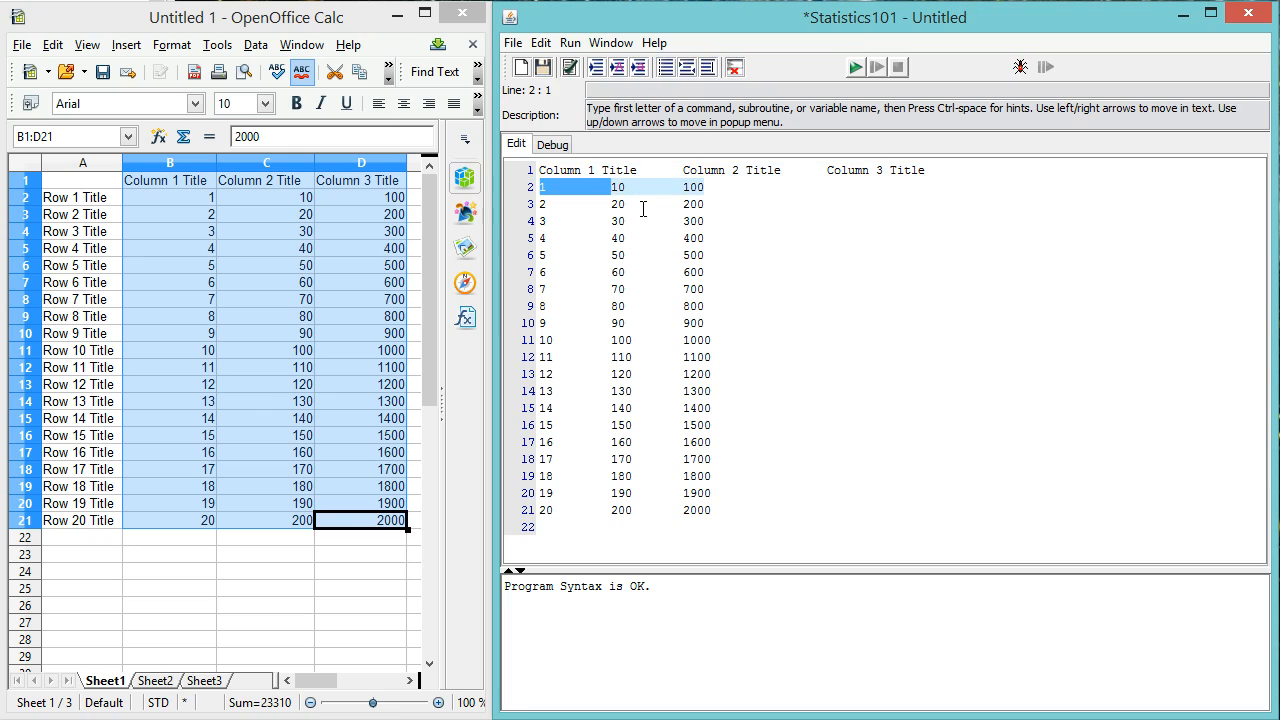
{"action": "left_click", "coordinate": [683, 204]}
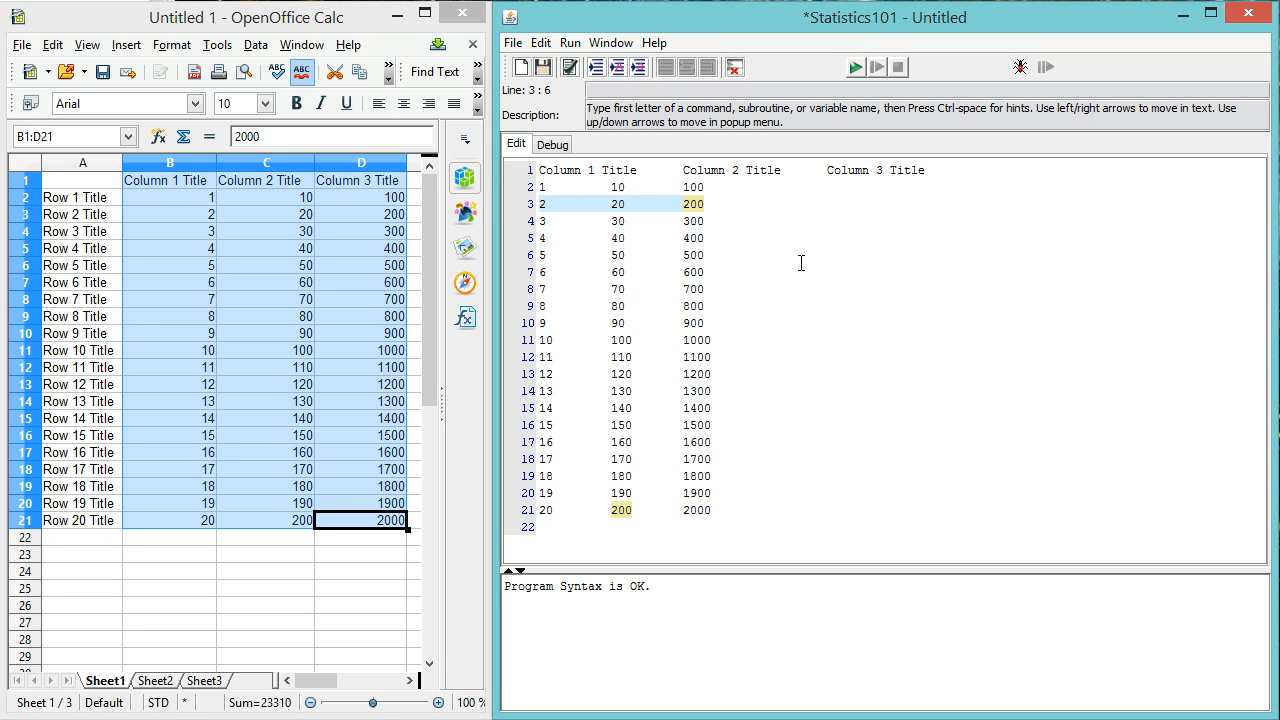
{"action": "key", "text": "ctrl+a"}
{"action": "key", "text": "Delete"}
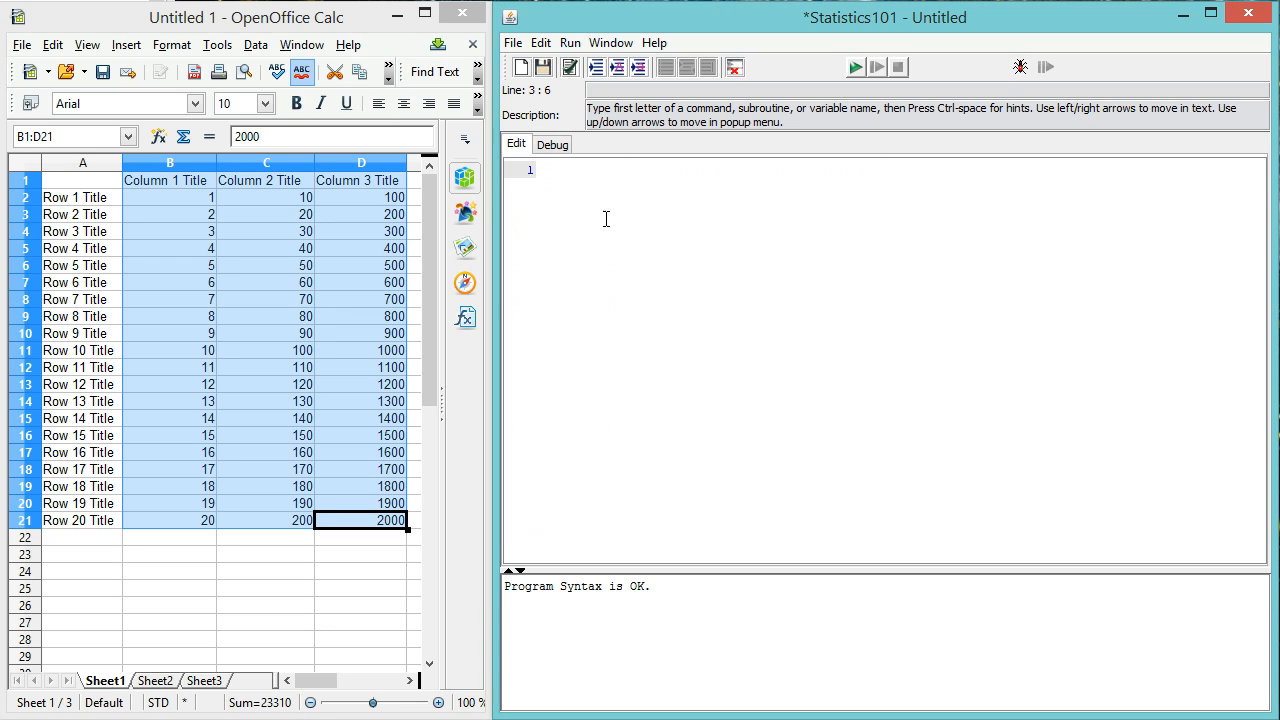
- Insert the copied columns with Paste from Spreadsheet and add a blank line below the generated commands
{"action": "right_click", "coordinate": [582, 220]}
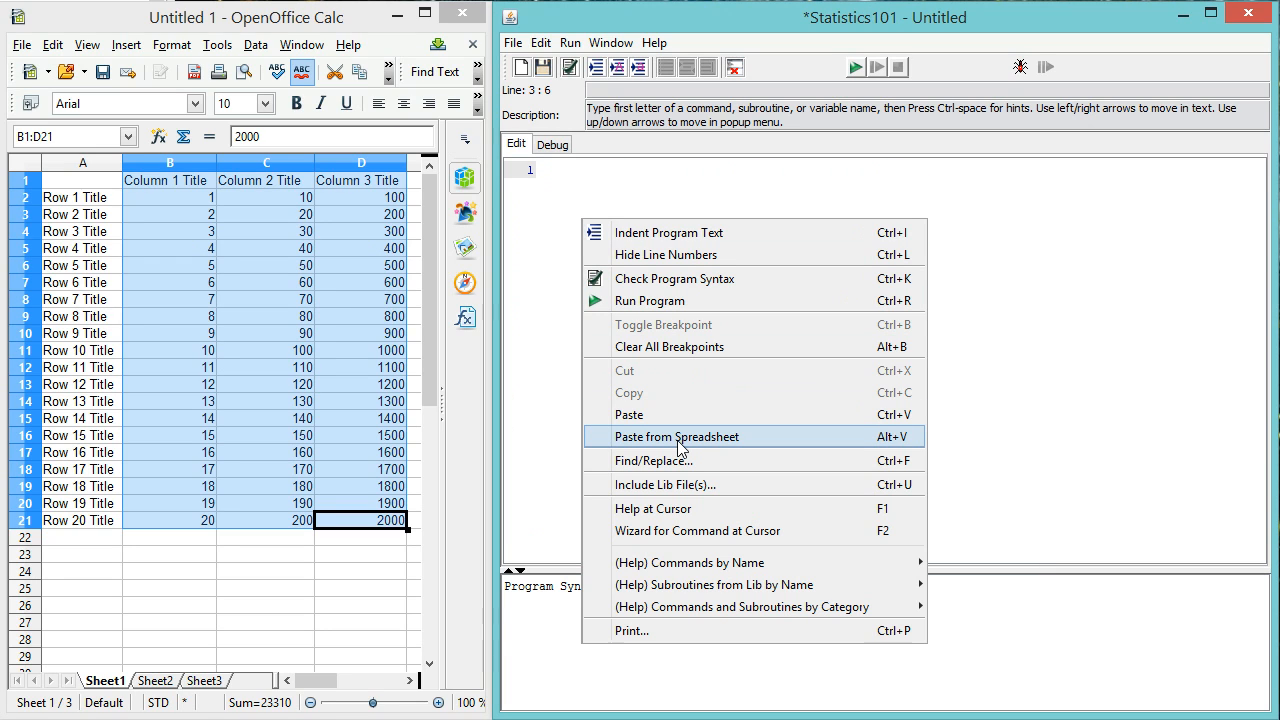
{"action": "left_click", "coordinate": [678, 437]}
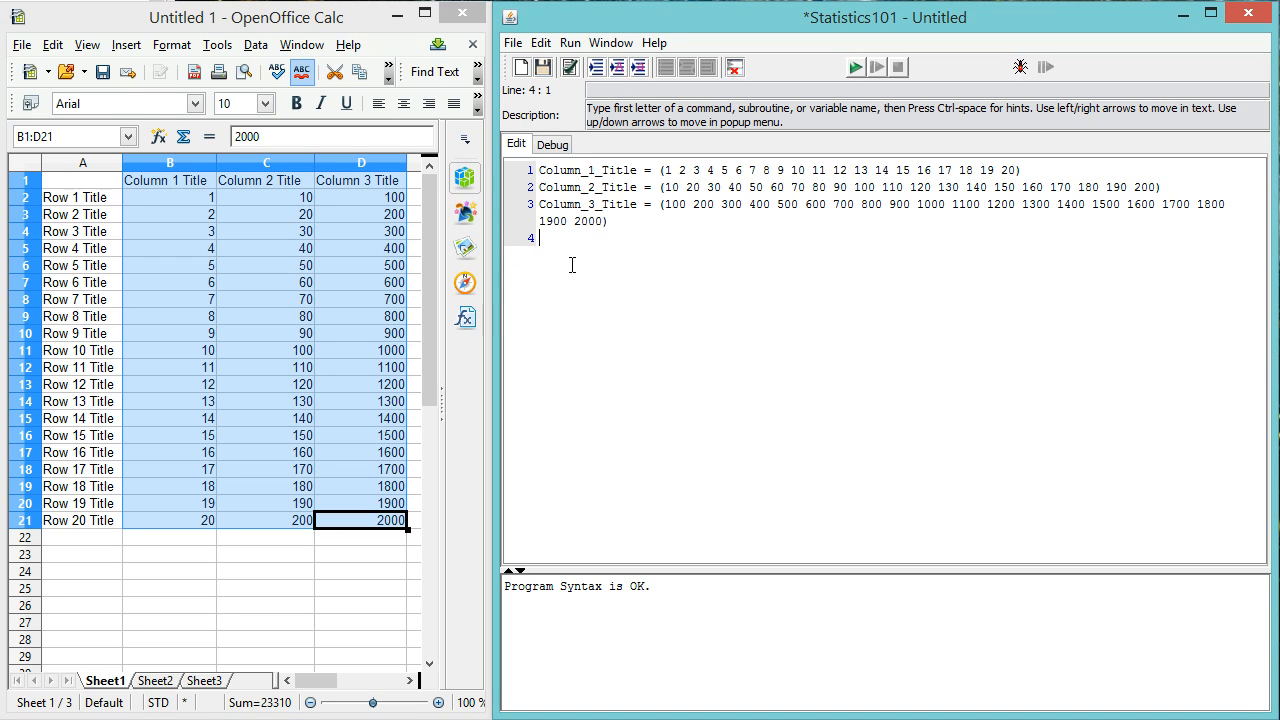
{"action": "key", "text": "Return"}
- Copy the data rows with their row titles, range A2:D21, in the OpenOffice Calc sheet
{"action": "left_click", "coordinate": [92, 200]}
{"action": "left_click_drag", "start_coordinate": [89, 200], "coordinate": [392, 526]}
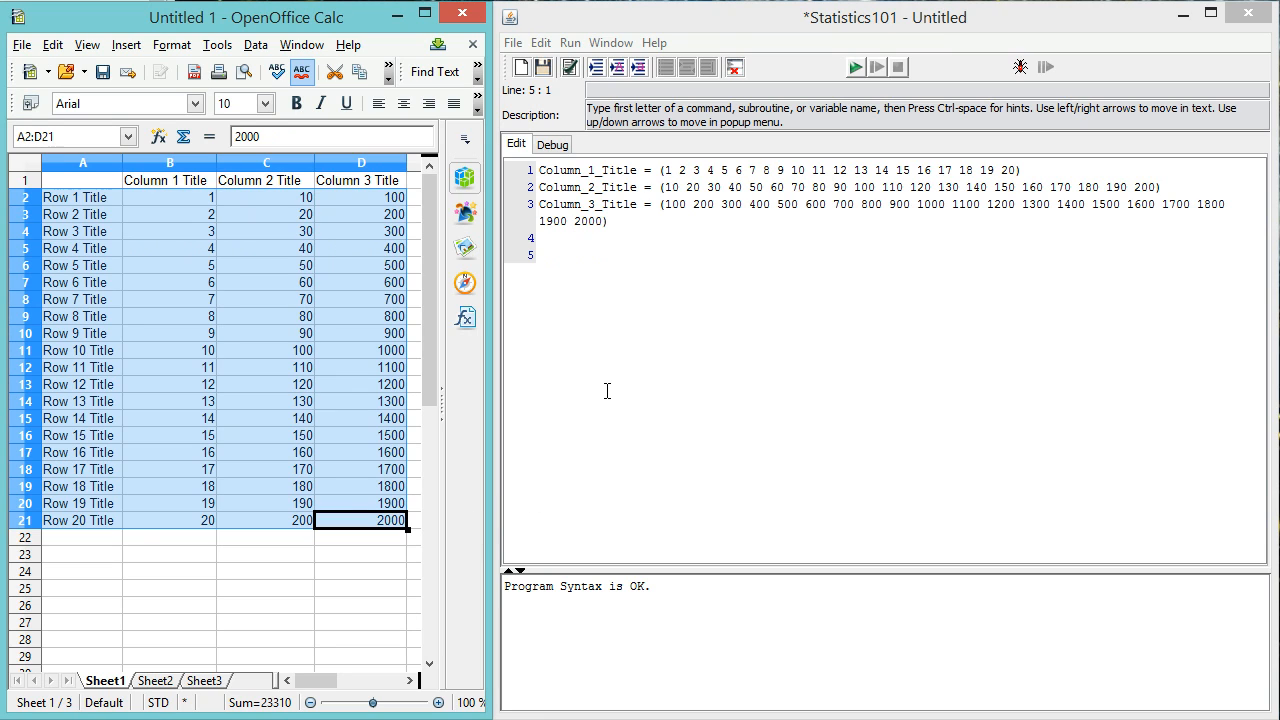
{"action": "right_click", "coordinate": [301, 294]}
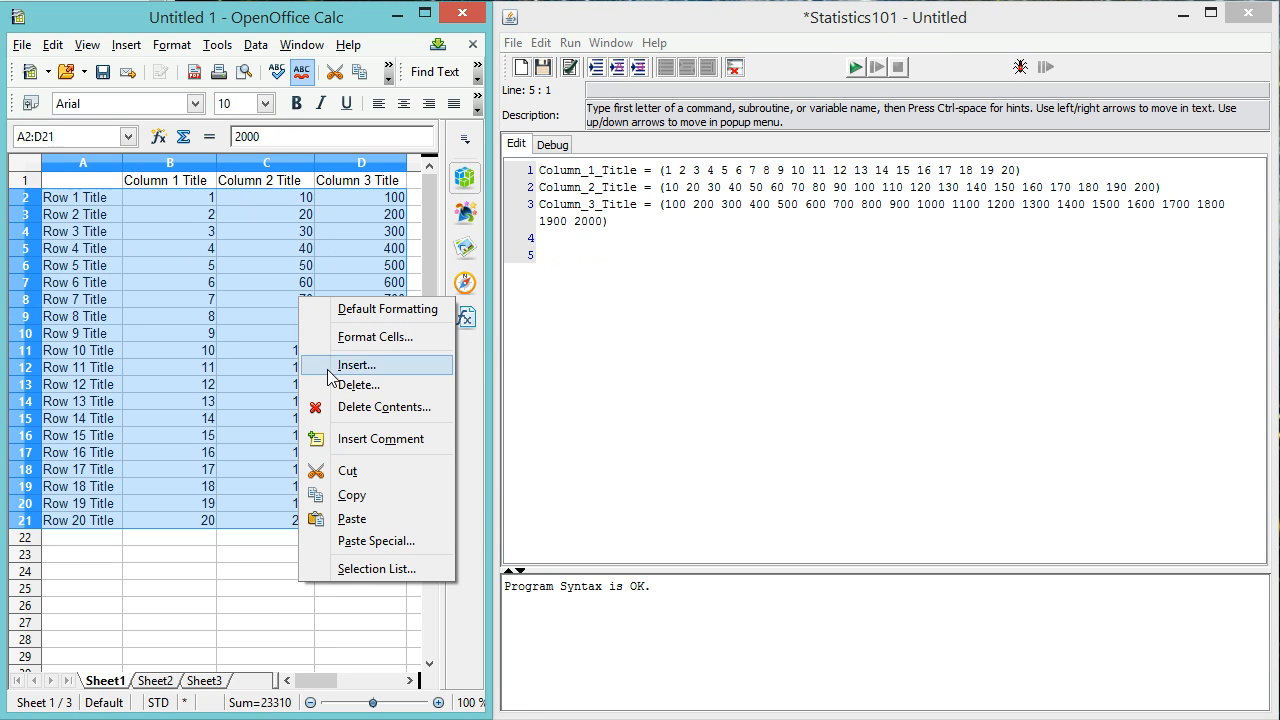
{"action": "left_click", "coordinate": [410, 492]}
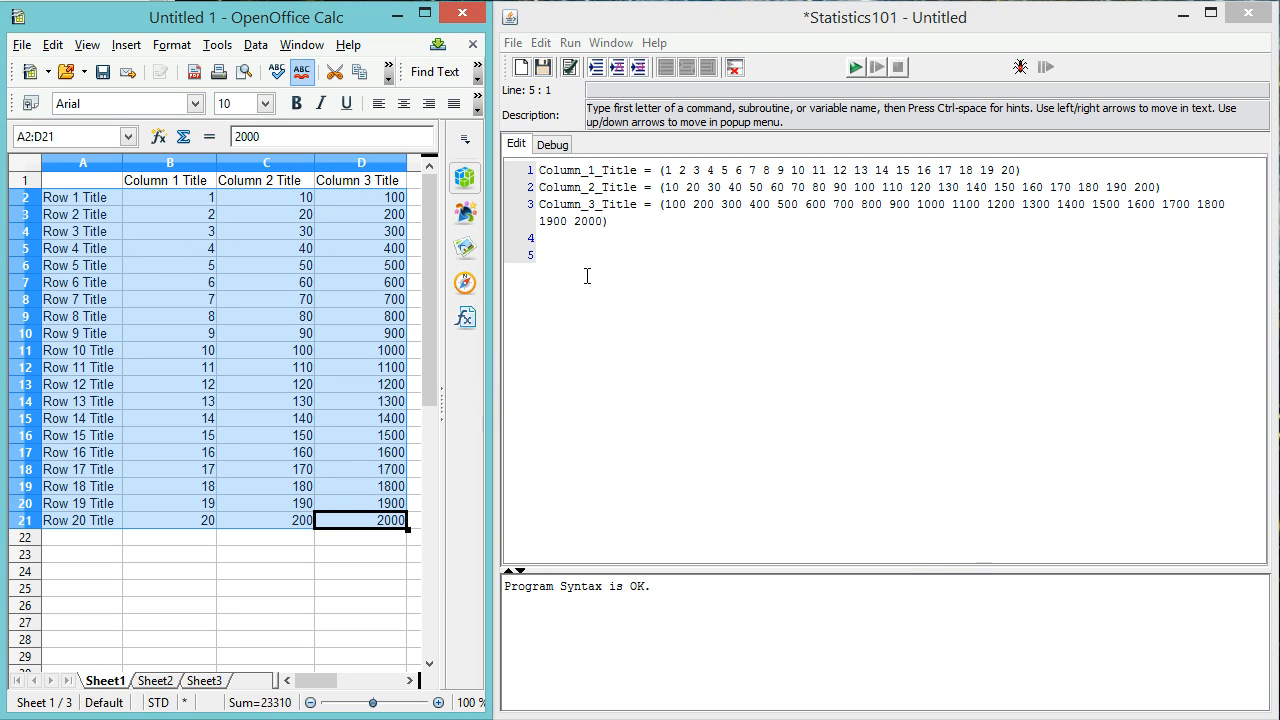
- Insert the copied rows at line 5 of the Statistics101 program with Paste from Spreadsheet and check the program syntax
{"action": "right_click", "coordinate": [587, 276]}
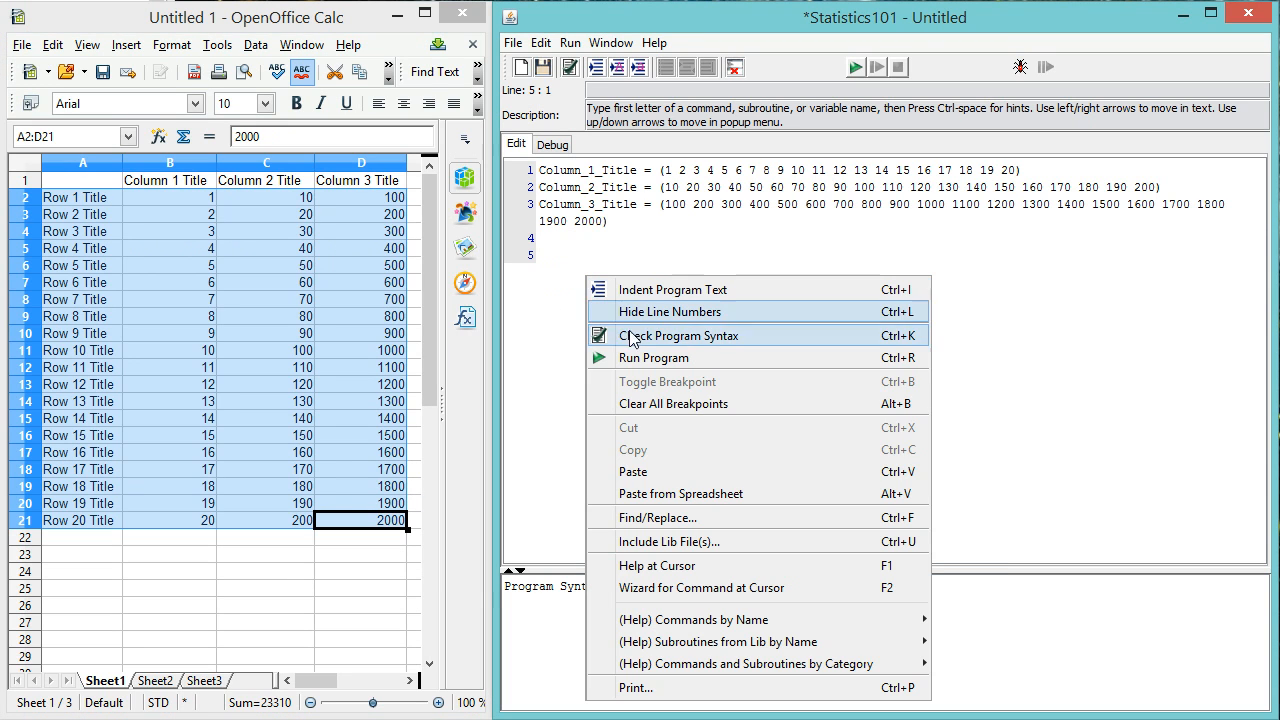
{"action": "left_click", "coordinate": [680, 493]}
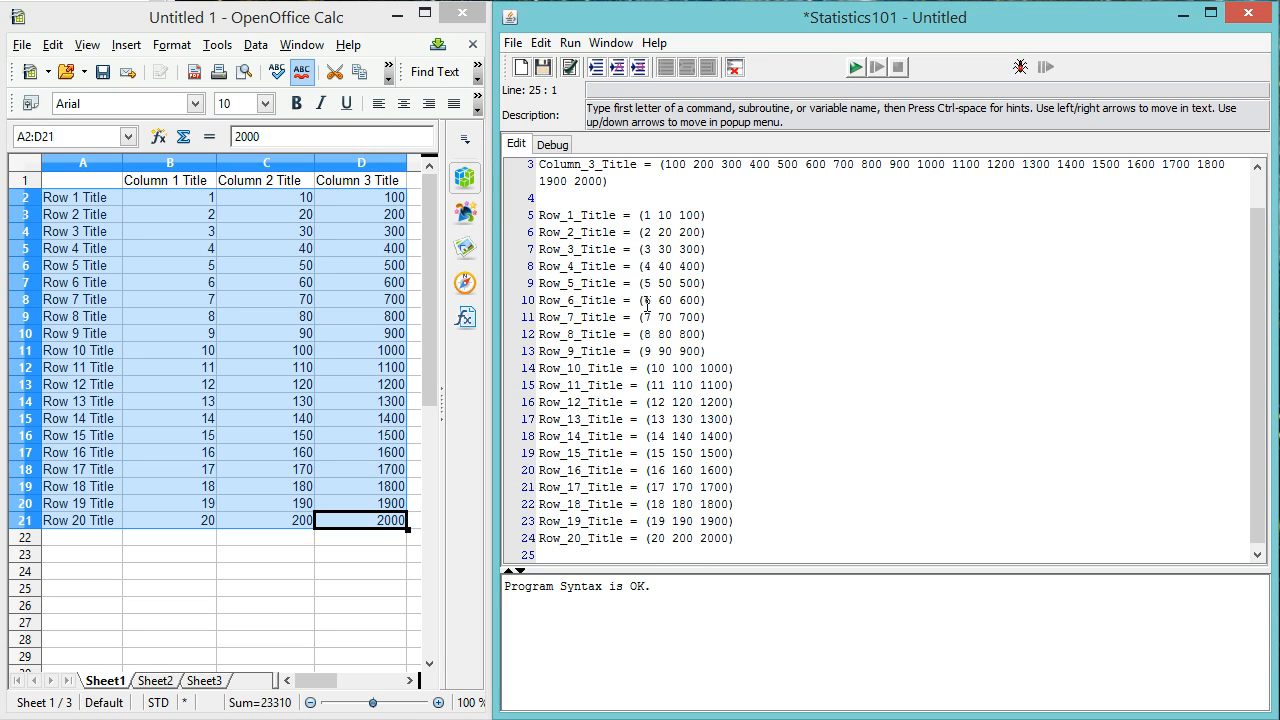
{"action": "left_click", "coordinate": [571, 70]}
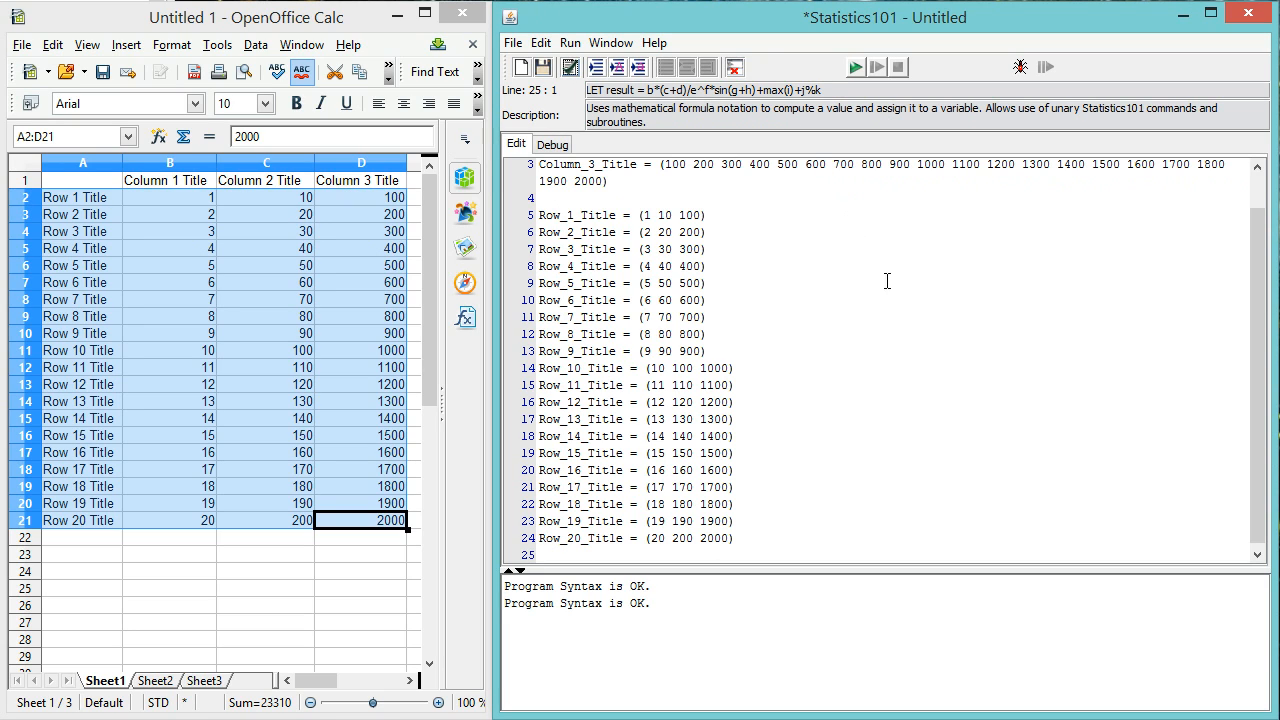
{"action": "scroll", "coordinate": [929, 328], "scroll_direction": "up", "scroll_amount": 1}
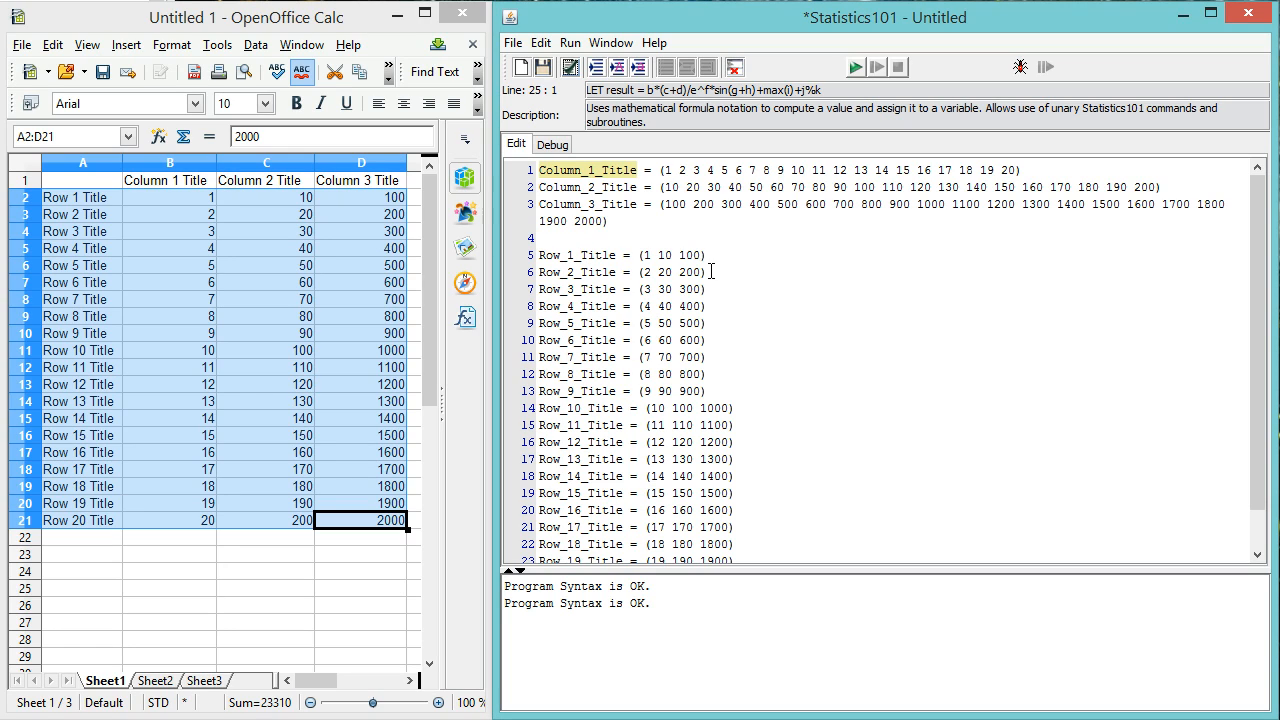
{"action": "scroll", "coordinate": [756, 268], "scroll_direction": "down", "scroll_amount": 1}
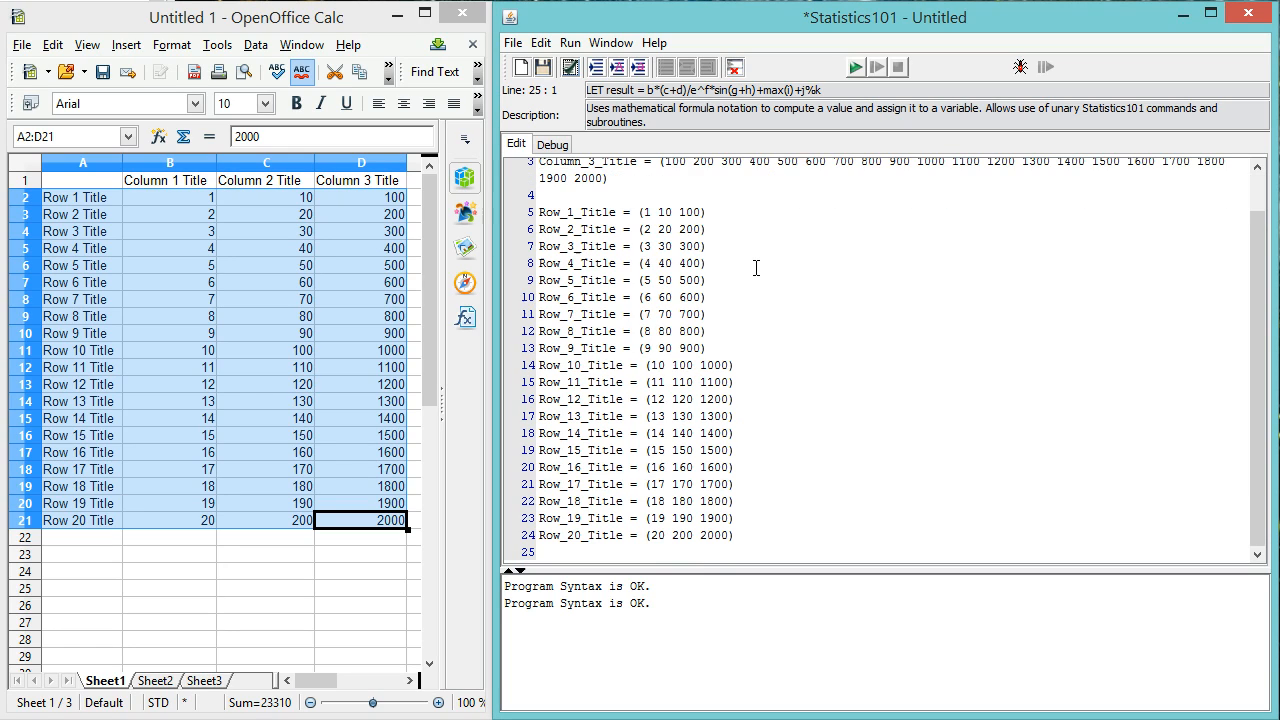
{"action": "triple_click", "coordinate": [787, 291]}
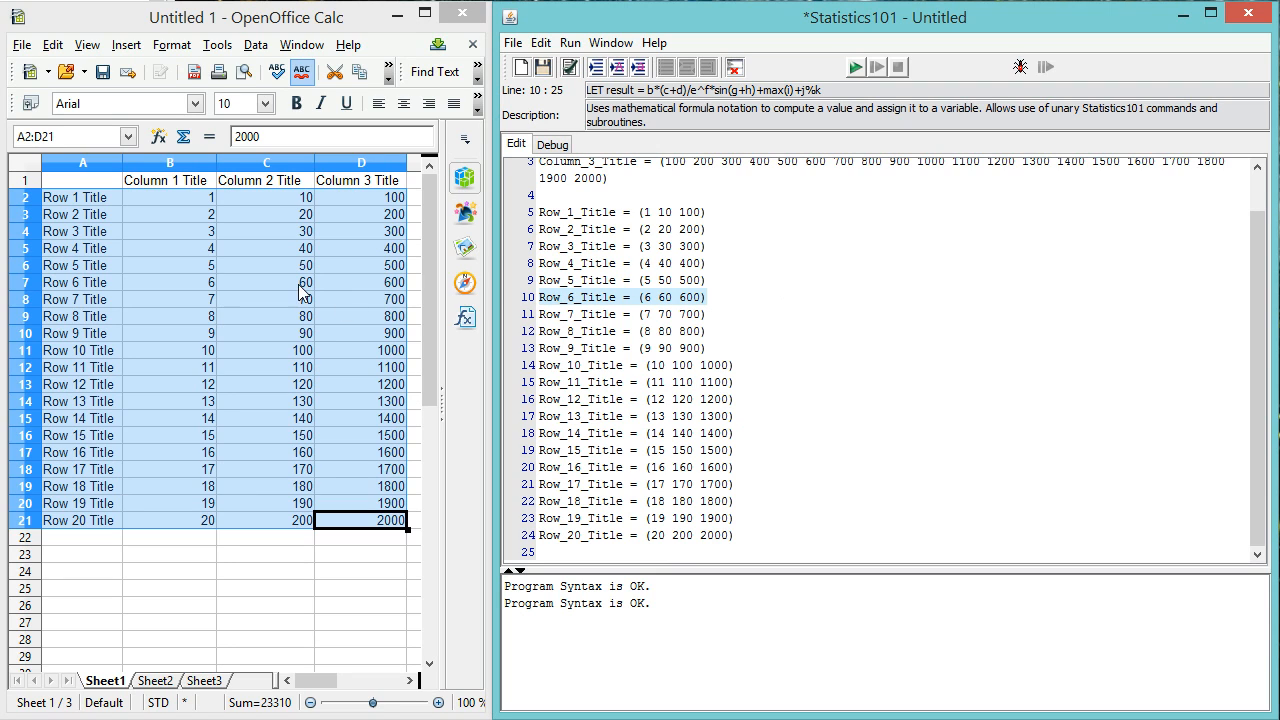
- Add two blank lines at the end of the Statistics101 program and copy the whole table A1:D21 in OpenOffice Calc
{"action": "left_click", "coordinate": [87, 180]}
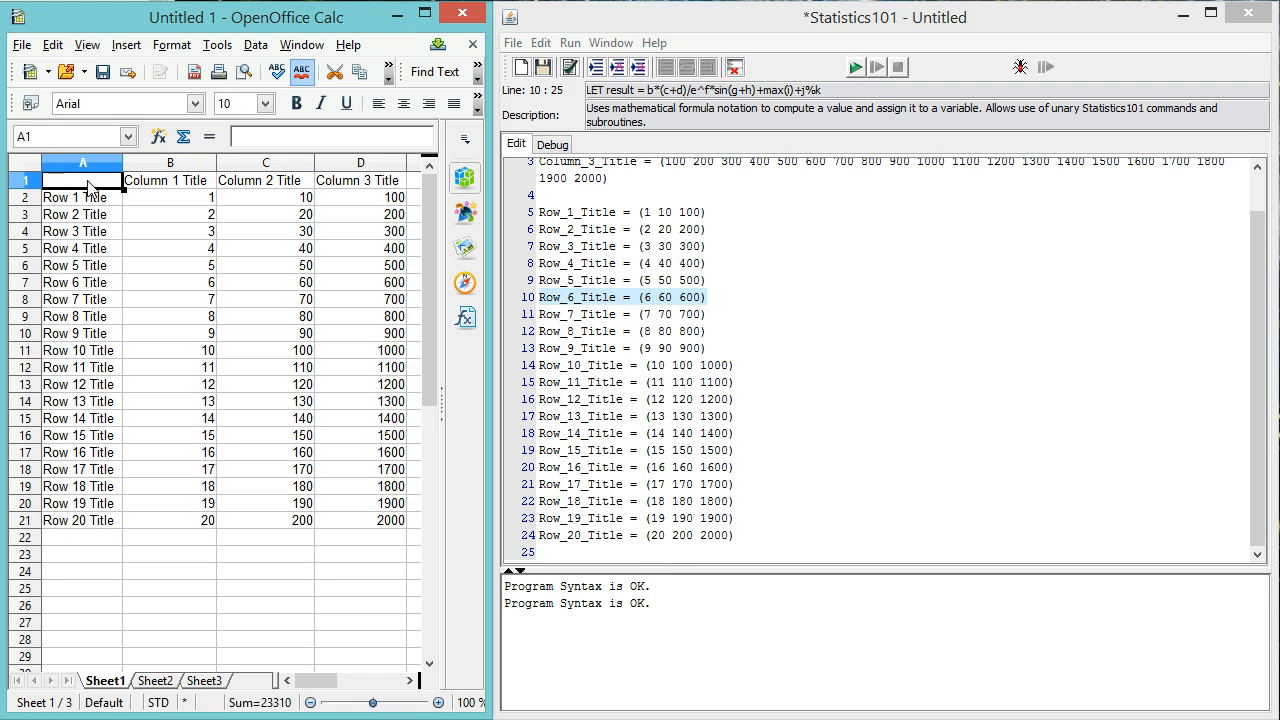
{"action": "left_click_drag", "start_coordinate": [87, 185], "coordinate": [387, 530]}
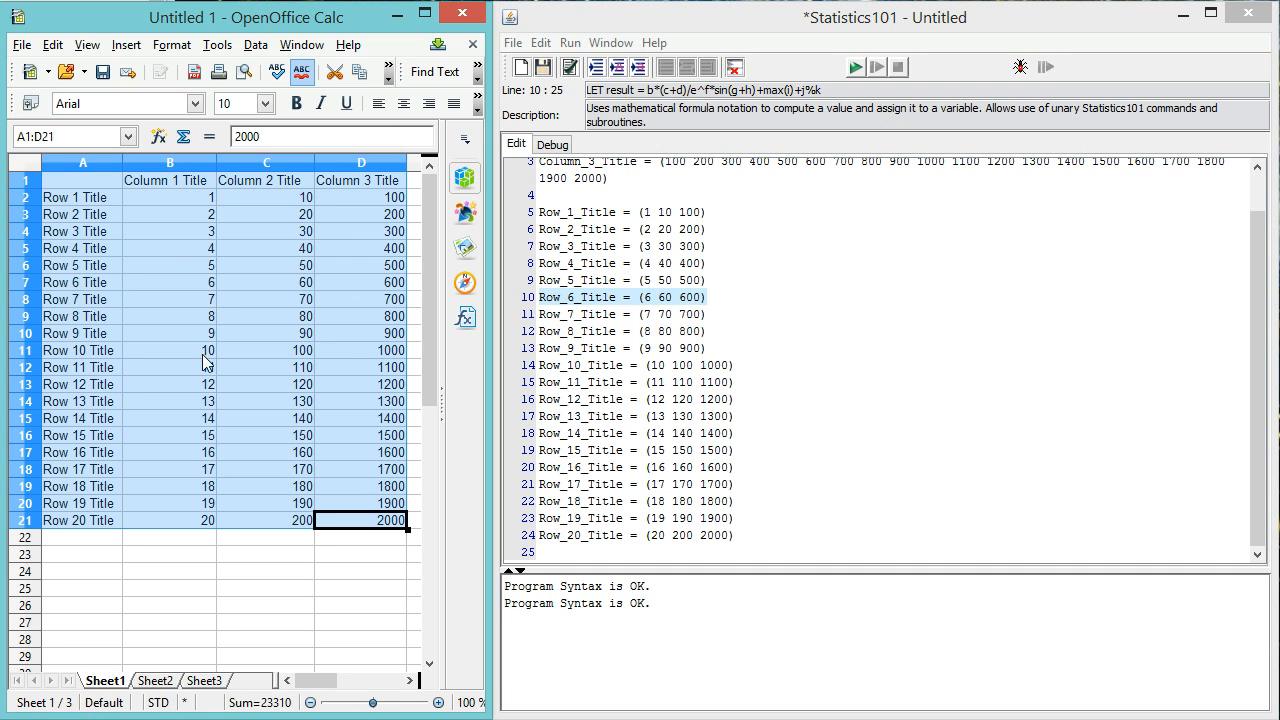
{"action": "scroll", "coordinate": [927, 346], "scroll_direction": "down", "scroll_amount": 5}
{"action": "scroll", "coordinate": [917, 368], "scroll_direction": "up", "scroll_amount": 1}
{"action": "scroll", "coordinate": [917, 368], "scroll_direction": "up", "scroll_amount": 4}
{"action": "left_click", "coordinate": [546, 551]}
{"action": "key", "text": "Return"}
{"action": "key", "text": "Return"}
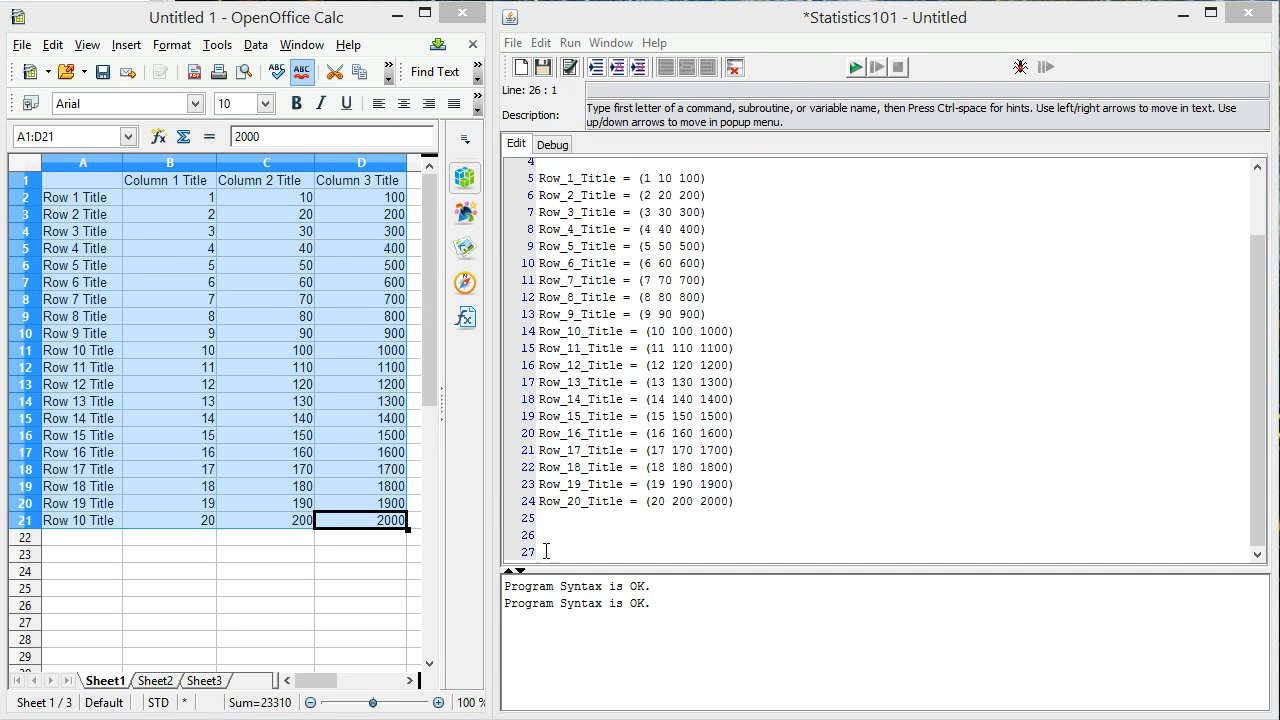
{"action": "right_click", "coordinate": [160, 266]}
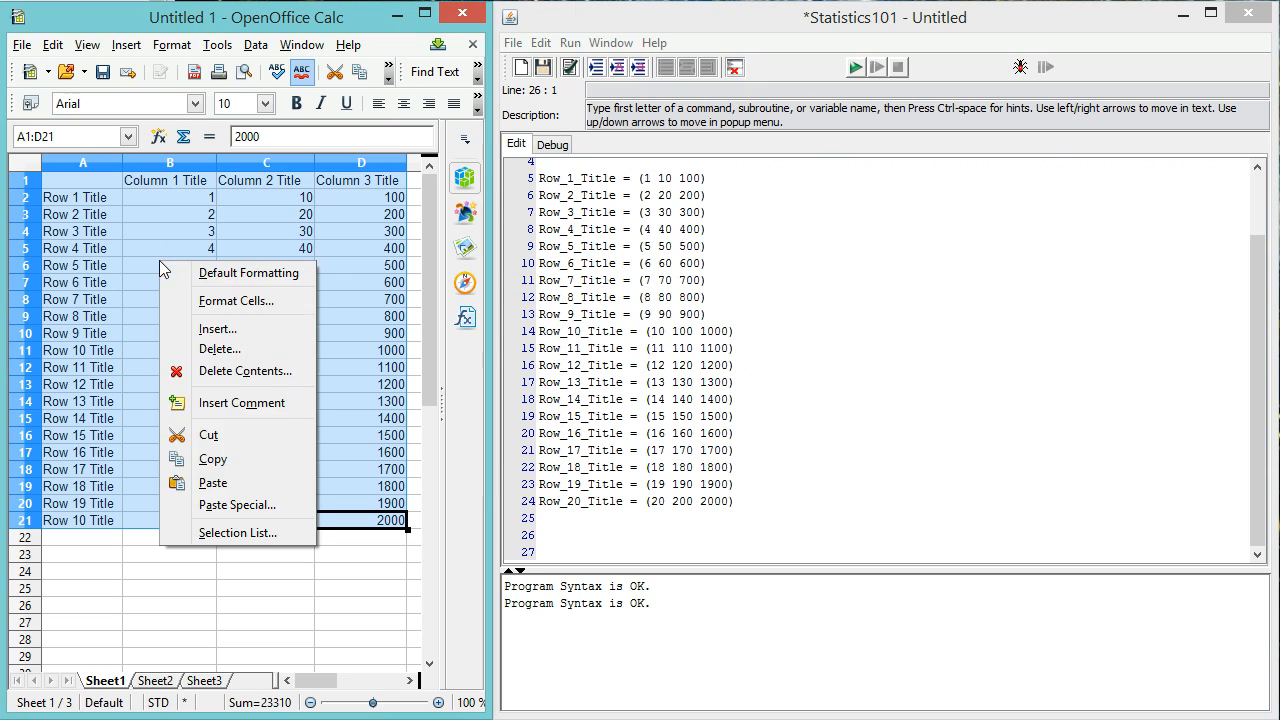
{"action": "left_click", "coordinate": [253, 463]}
- Try to insert the whole copied table at line 26 with Paste from Spreadsheet, and cancel the data layout choice
{"action": "left_click", "coordinate": [596, 537]}
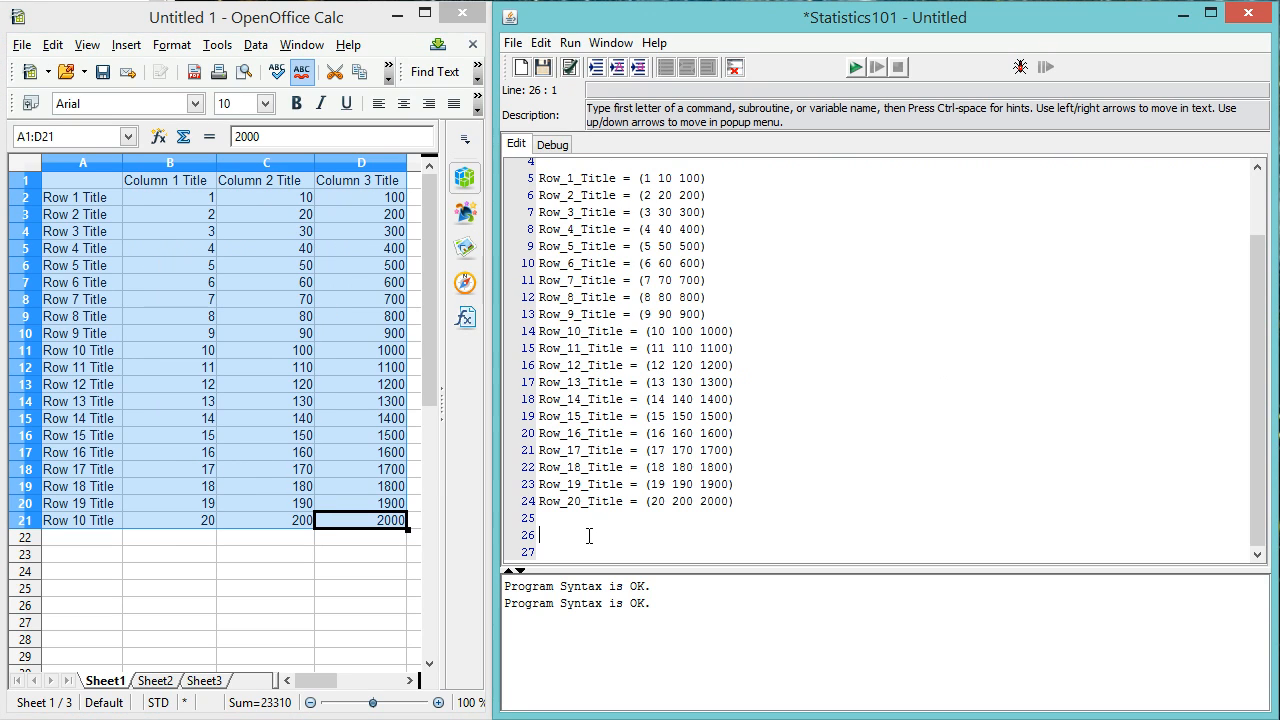
{"action": "right_click", "coordinate": [627, 545]}
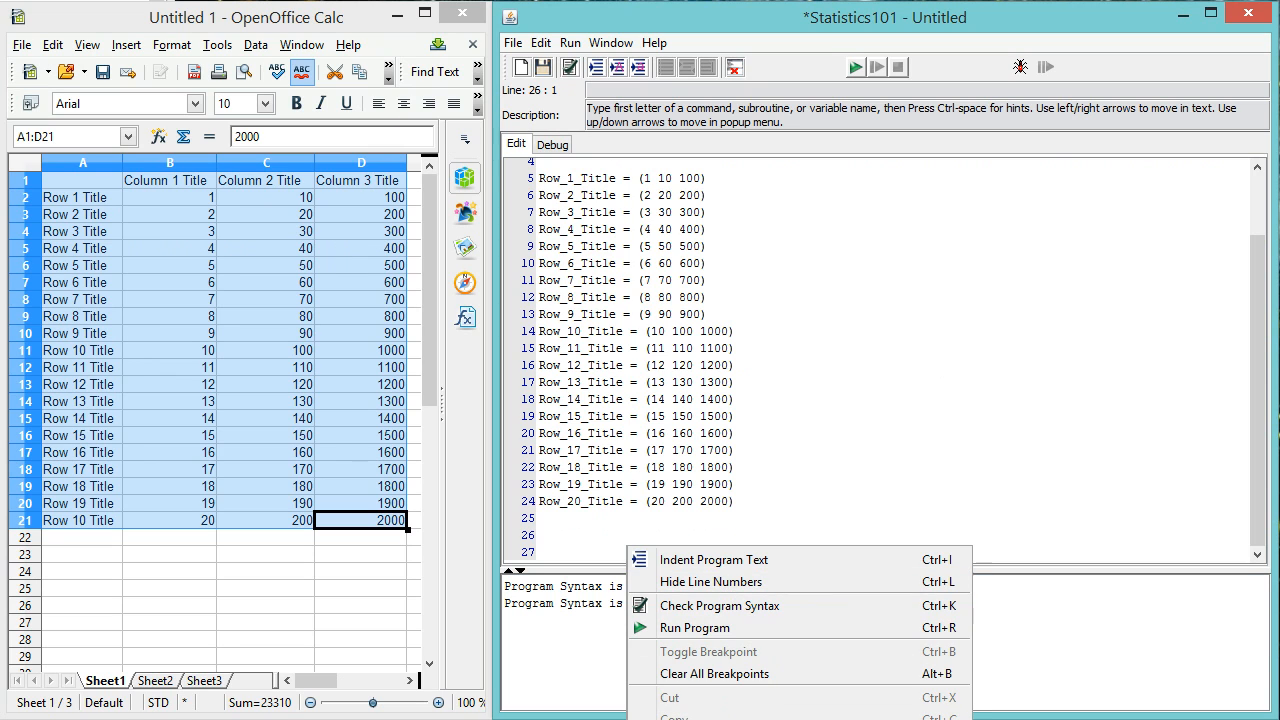
{"action": "left_click", "coordinate": [690, 719]}
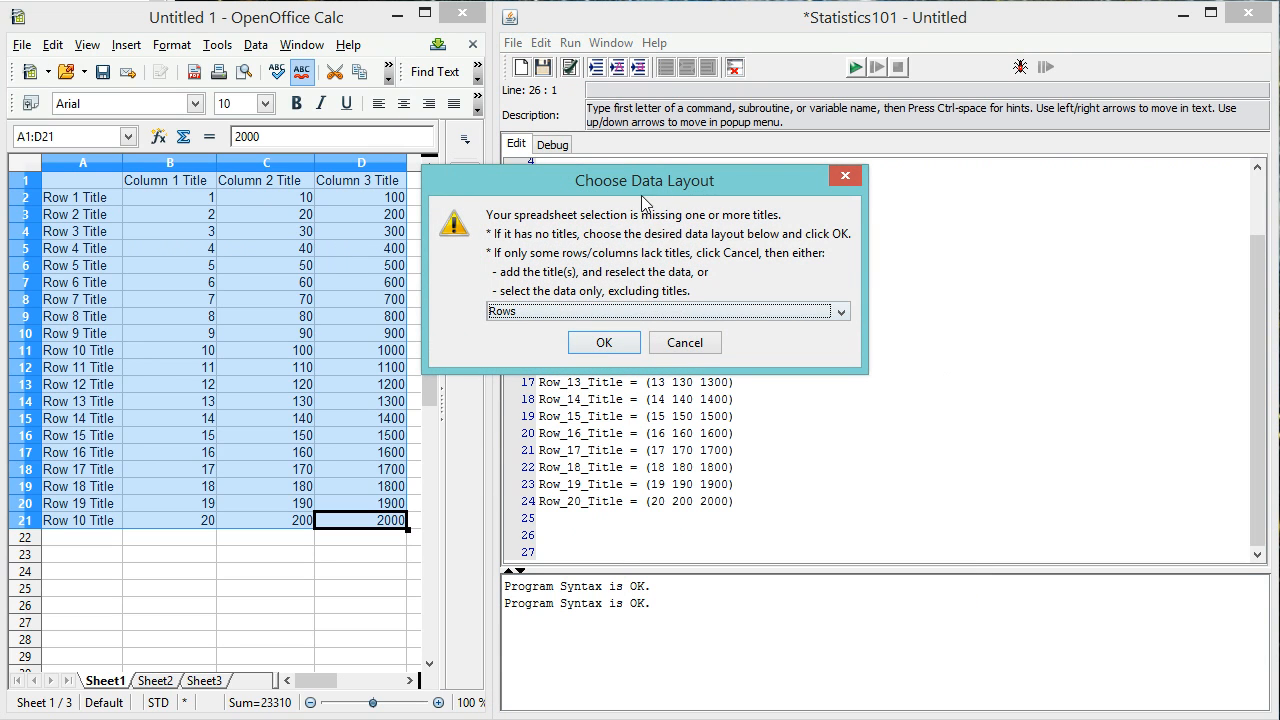
{"action": "left_click_drag", "start_coordinate": [684, 180], "coordinate": [745, 177]}
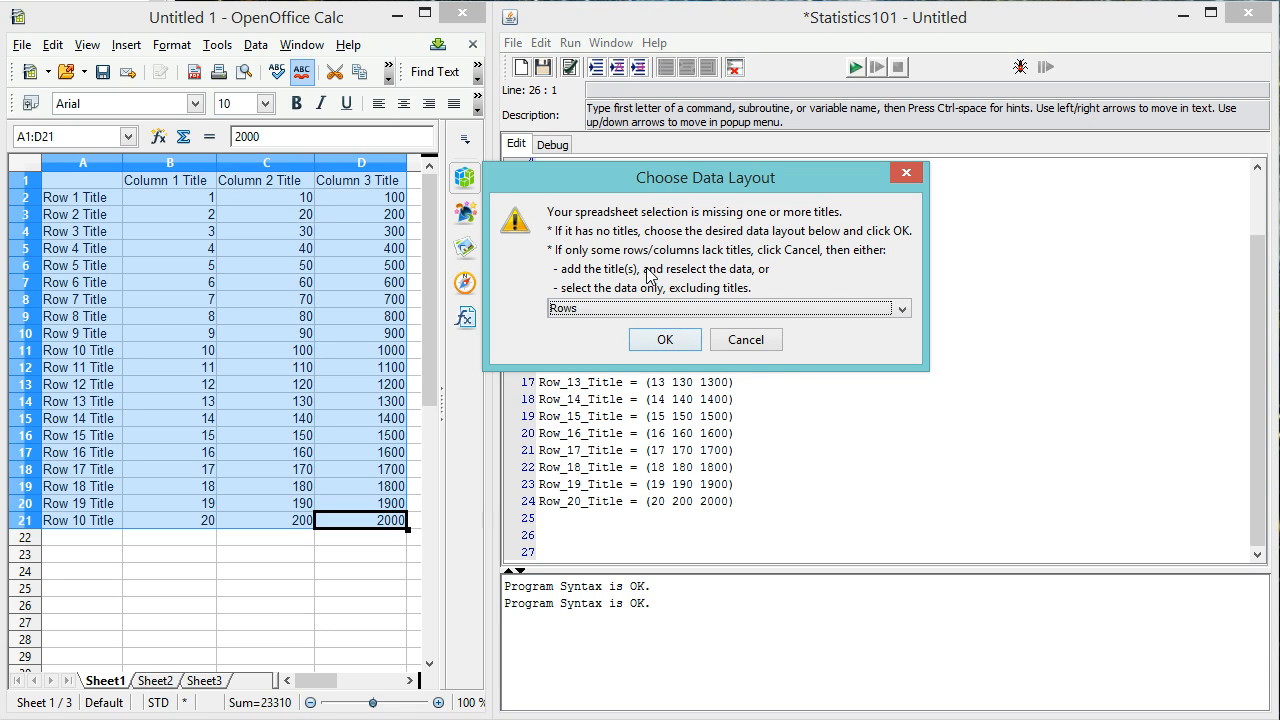
{"action": "left_click", "coordinate": [745, 340]}
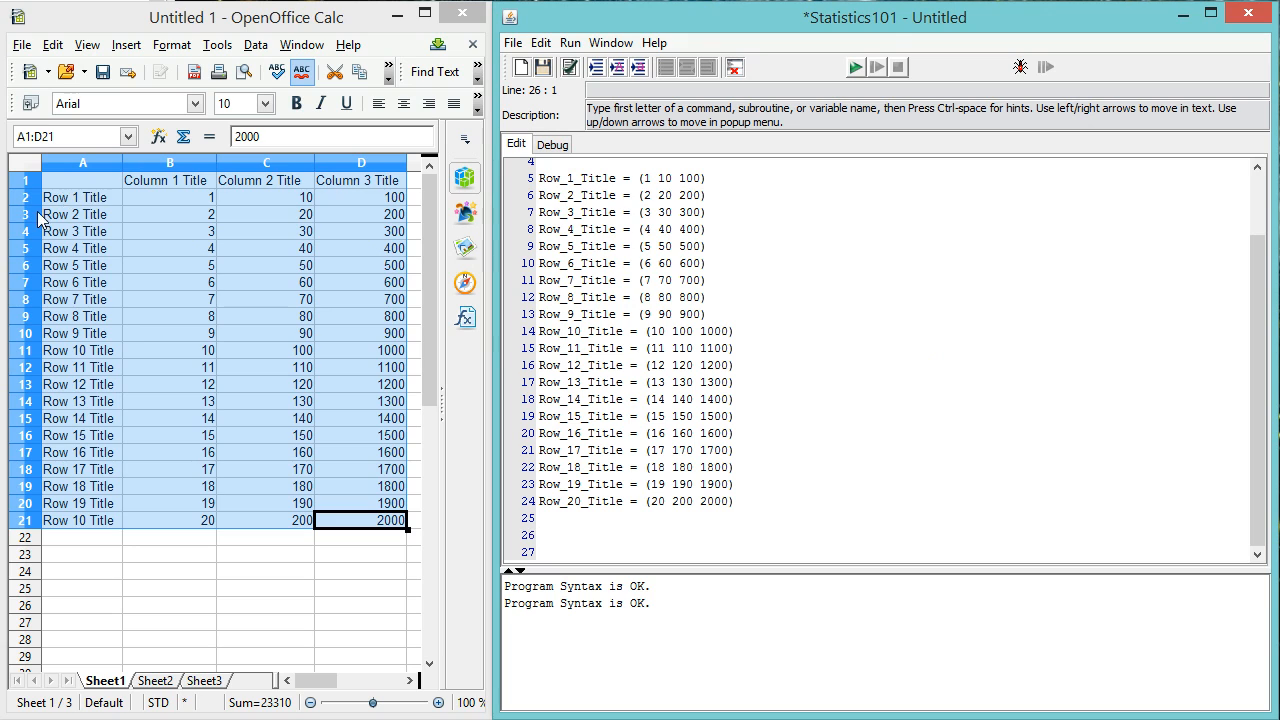
{"action": "left_click", "coordinate": [67, 200]}
{"action": "left_click_drag", "start_coordinate": [67, 200], "coordinate": [376, 516]}
{"action": "left_click_drag", "start_coordinate": [160, 182], "coordinate": [400, 523]}
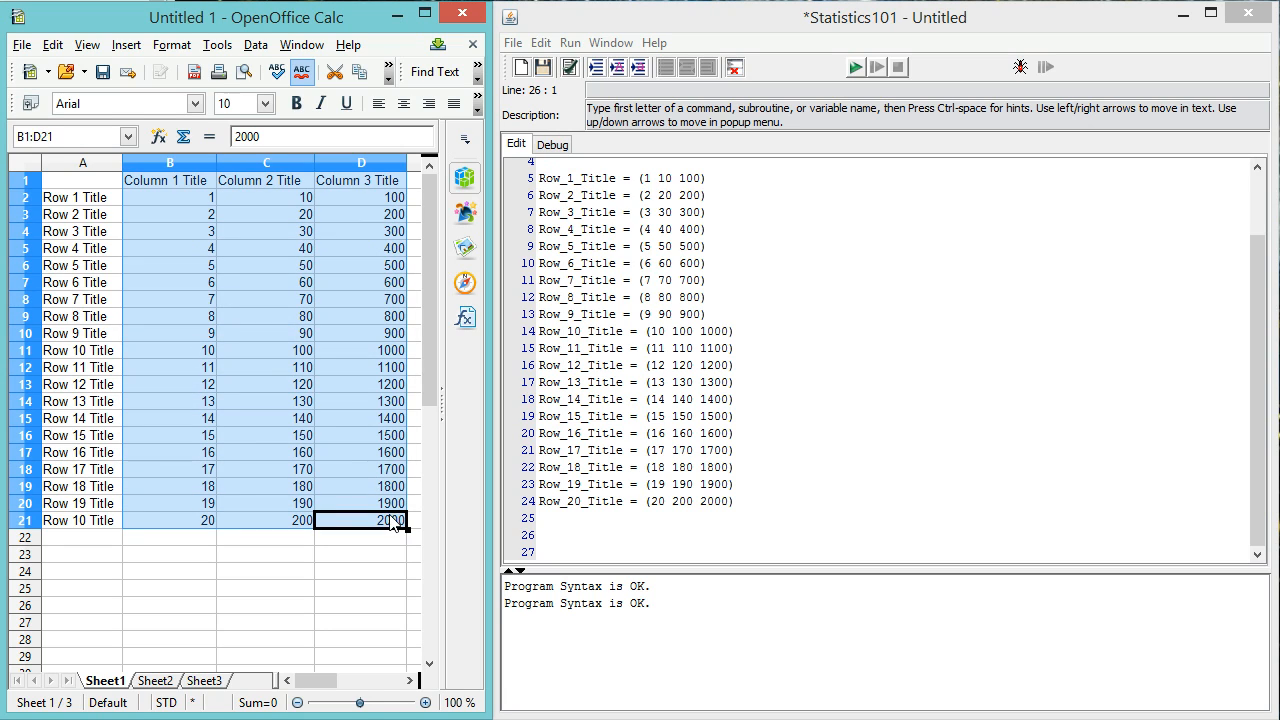
{"action": "left_click", "coordinate": [305, 472]}
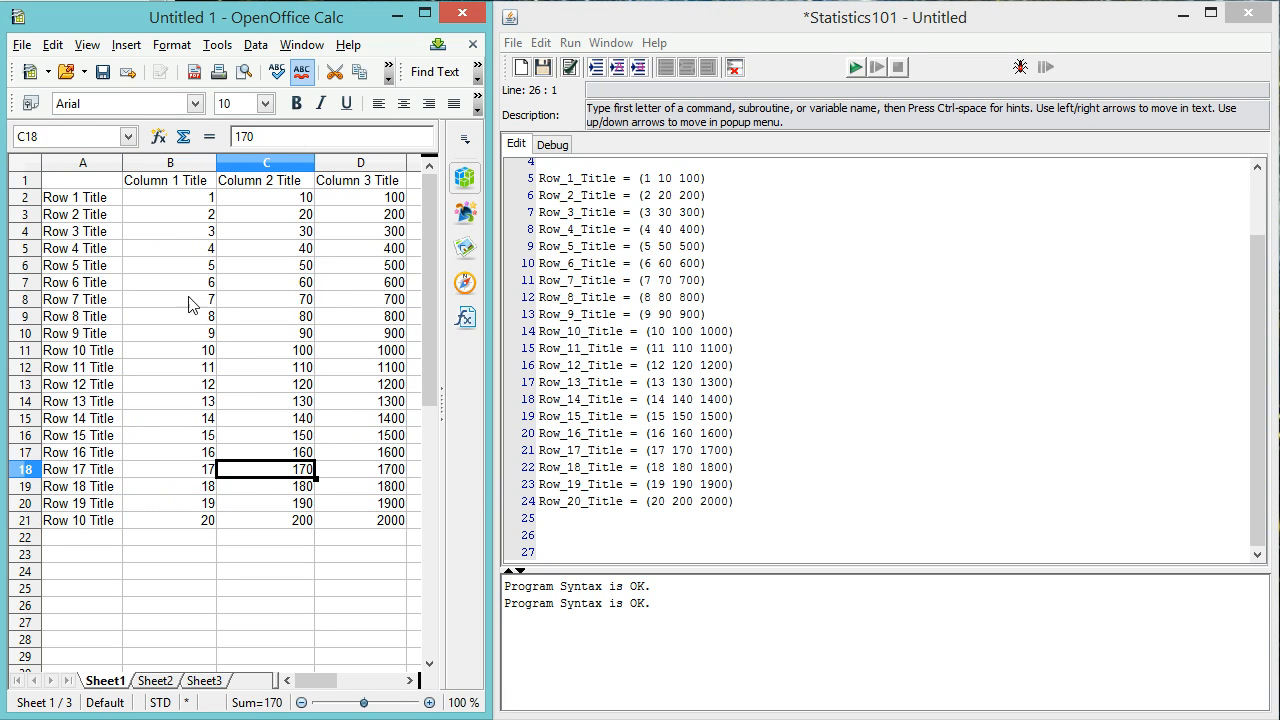
- Copy only the numeric data, range B2:D21 without any titles, in the OpenOffice Calc sheet
{"action": "left_click_drag", "start_coordinate": [168, 206], "coordinate": [375, 522]}
{"action": "right_click", "coordinate": [211, 248]}
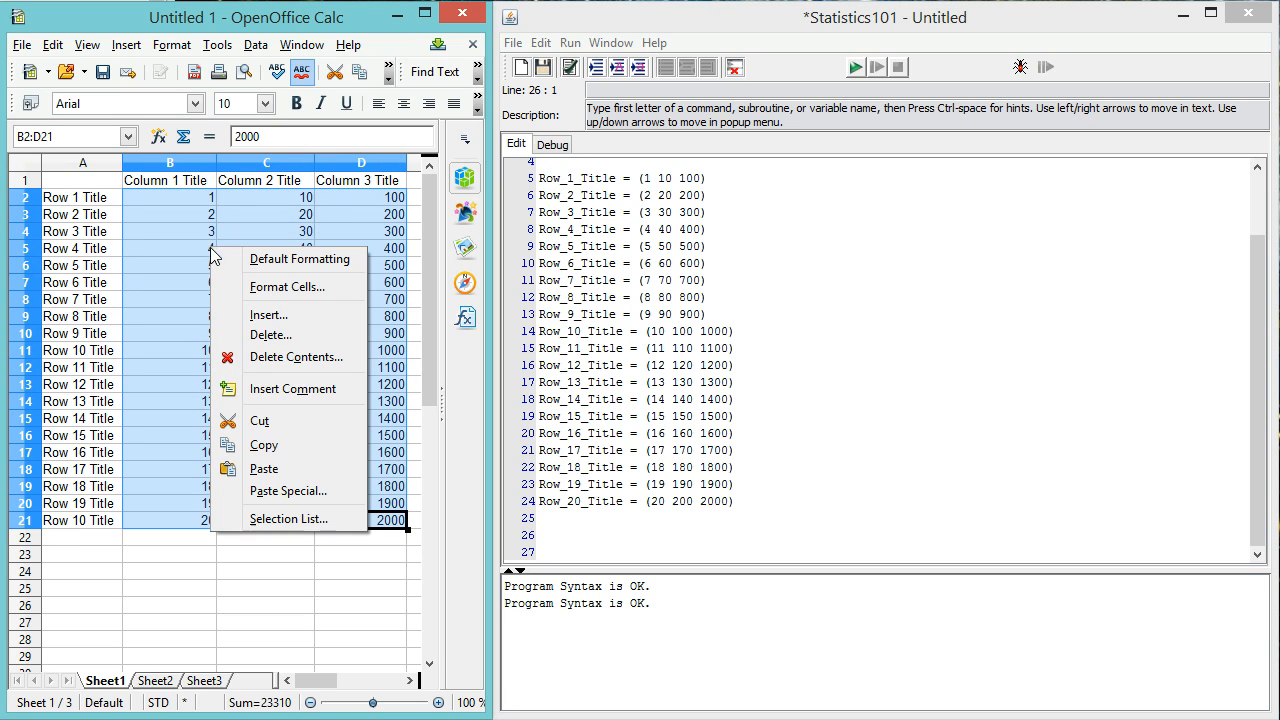
{"action": "left_click", "coordinate": [338, 455]}
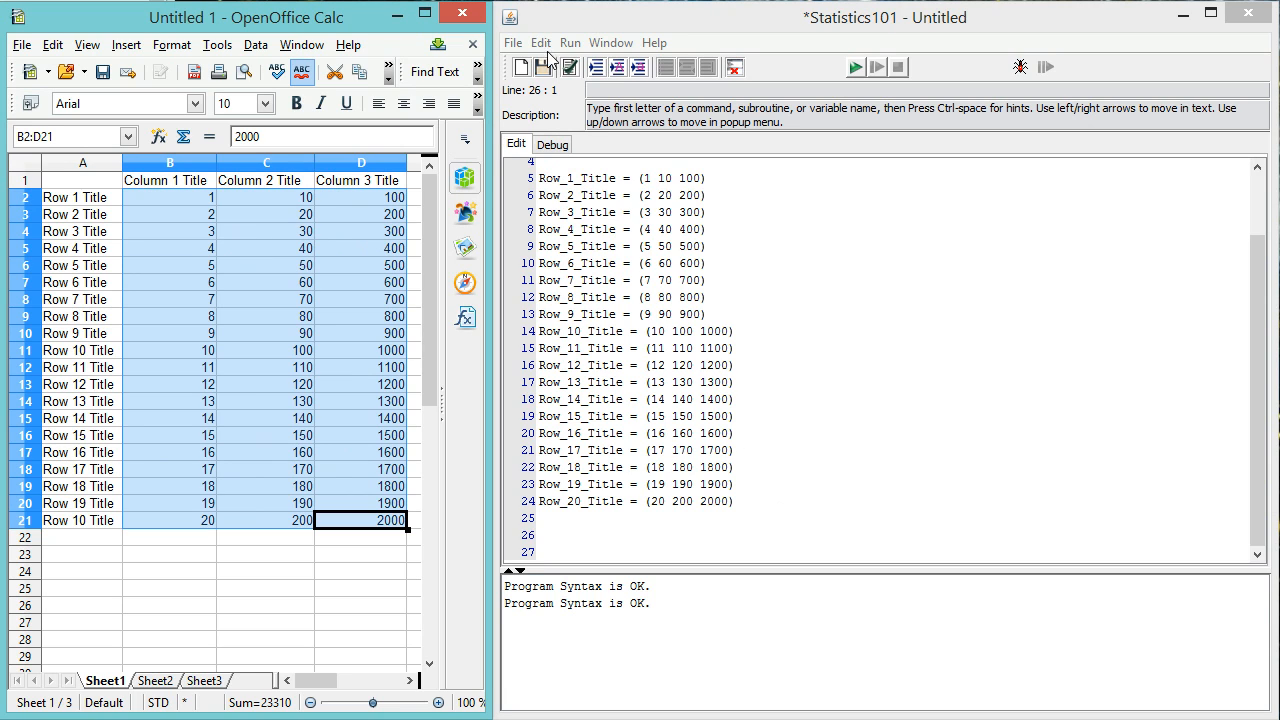
- Start a new Statistics101 program without saving the current one and insert the copied data with Paste from Spreadsheet in the Rows layout
{"action": "left_click", "coordinate": [519, 67]}
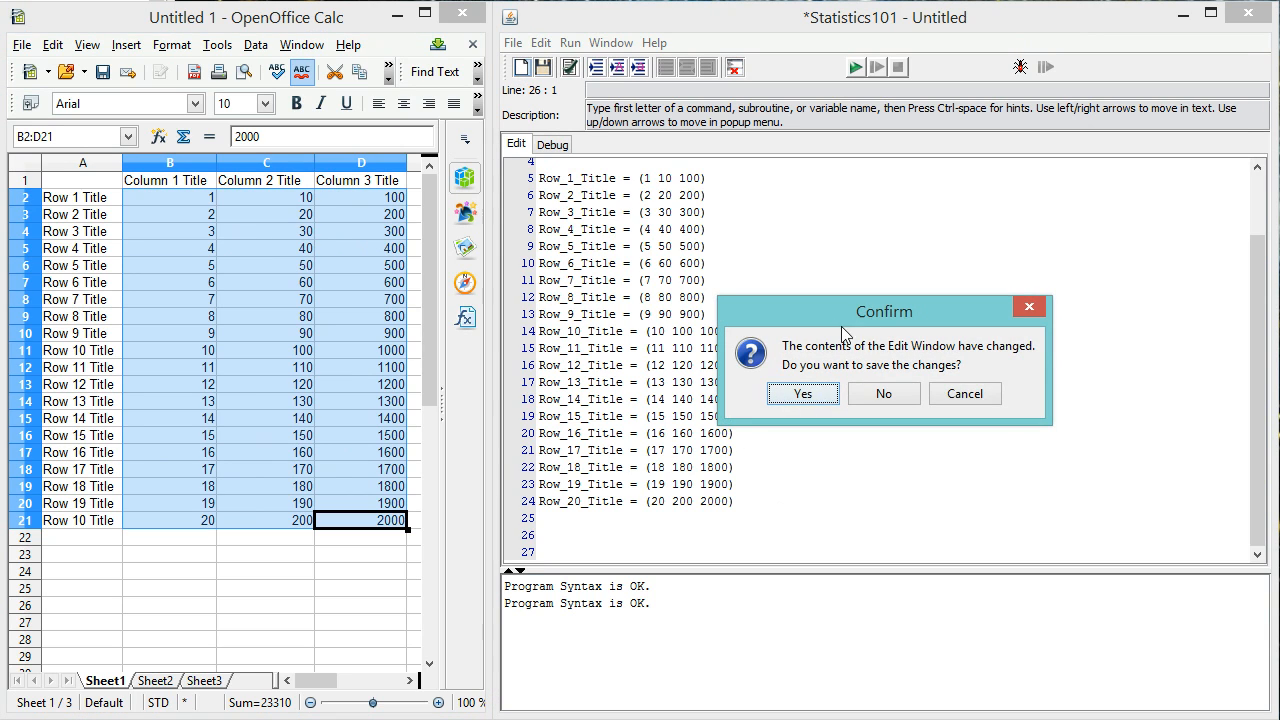
{"action": "left_click", "coordinate": [899, 397]}
{"action": "right_click", "coordinate": [581, 178]}
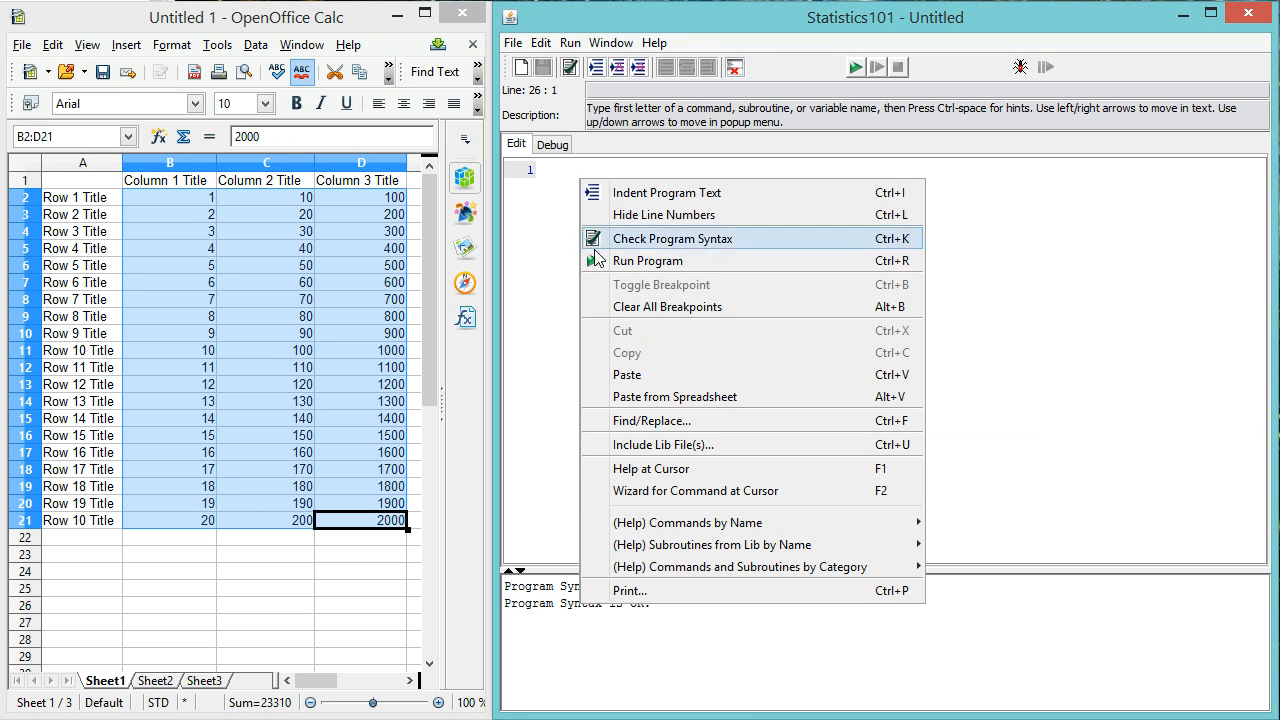
{"action": "left_click", "coordinate": [675, 397]}
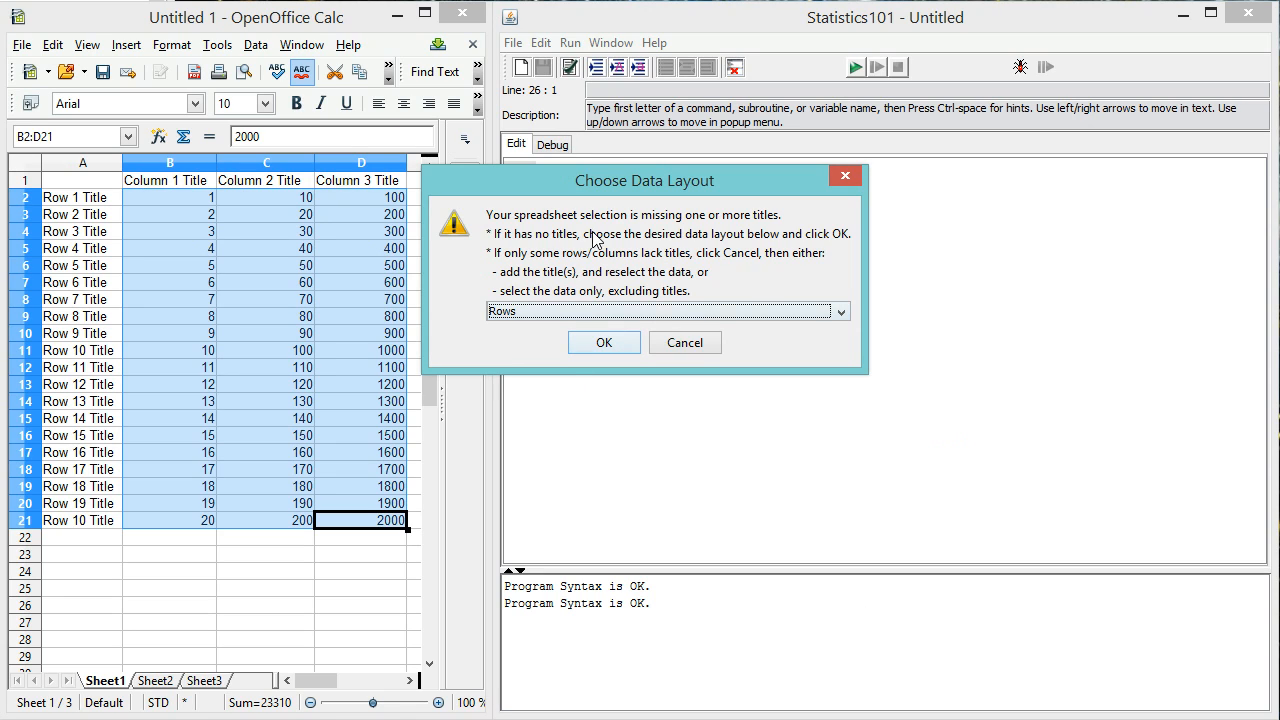
{"action": "left_click", "coordinate": [542, 316]}
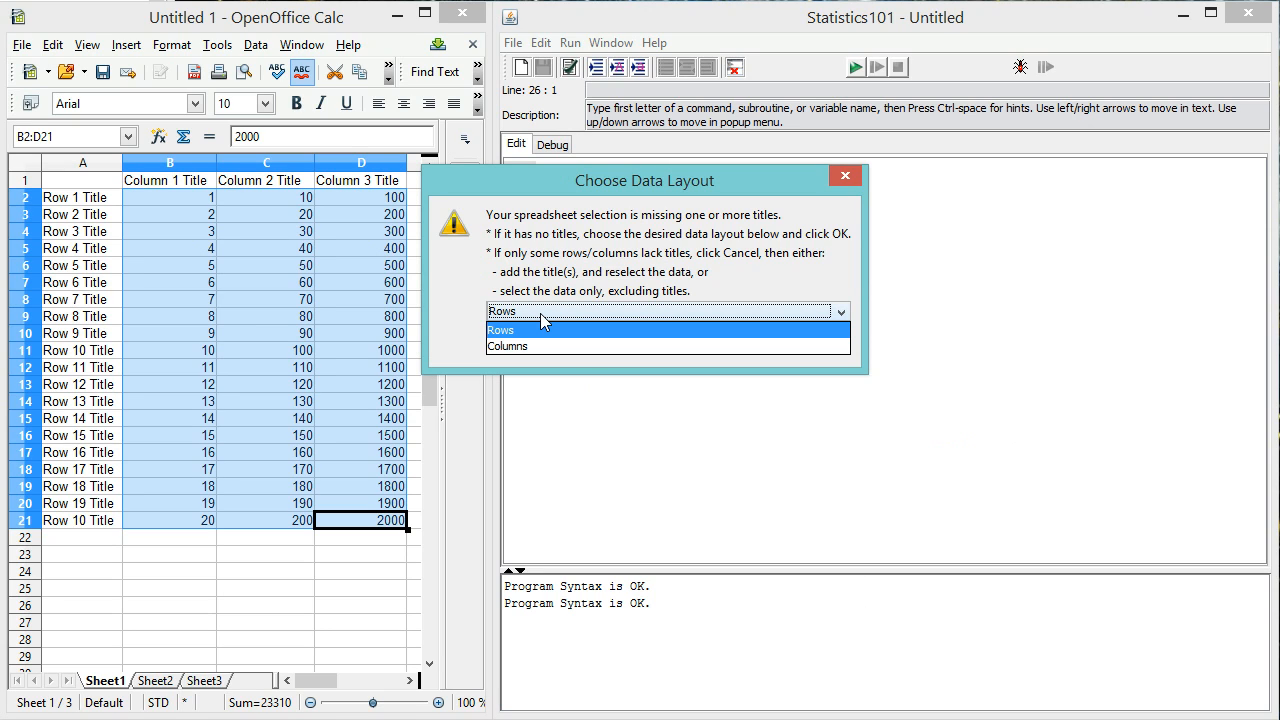
{"action": "left_click", "coordinate": [549, 333]}
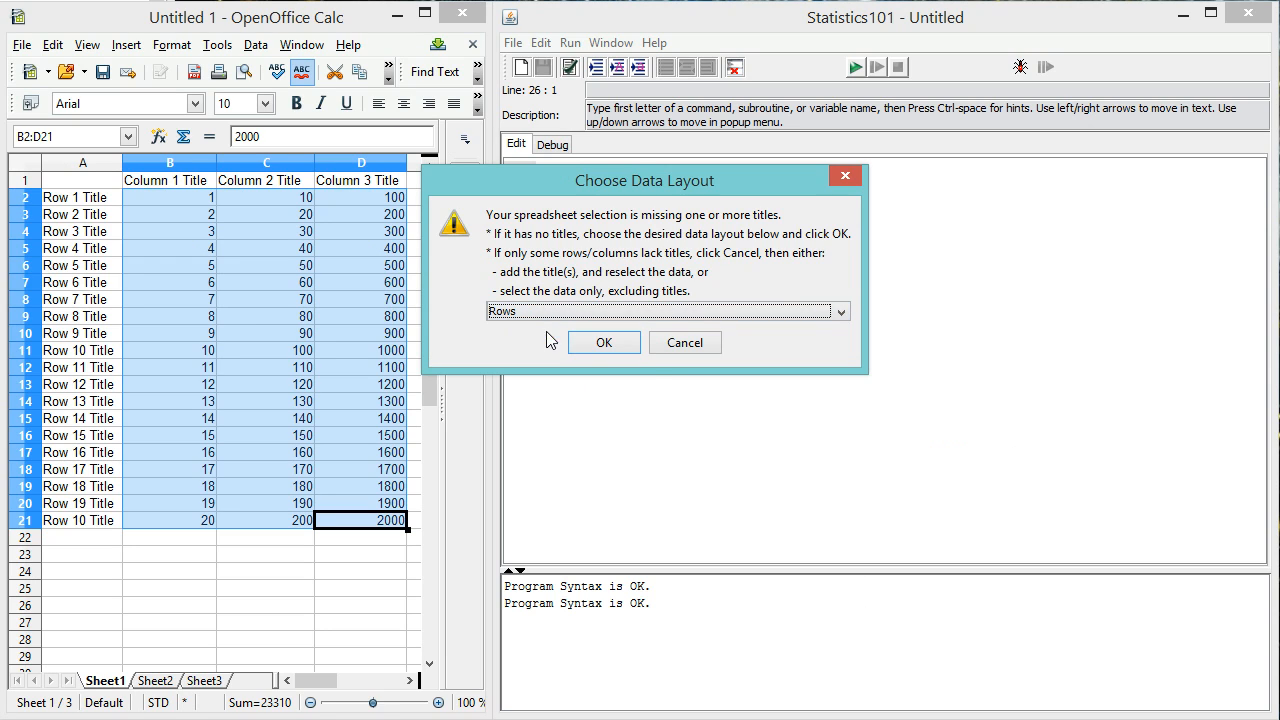
{"action": "left_click", "coordinate": [604, 343]}
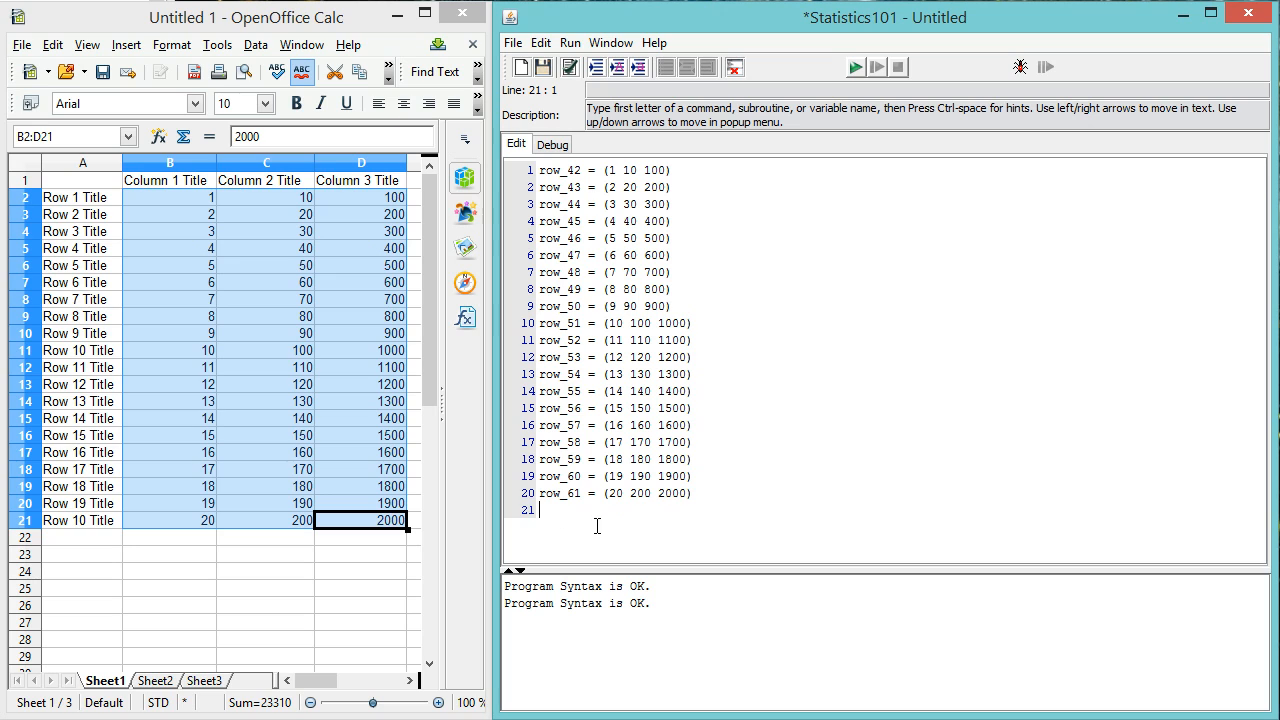
- Add a blank line and insert the same data at line 22 with Paste from Spreadsheet in the Columns layout
{"action": "key", "text": "Return"}
{"action": "right_click", "coordinate": [588, 528]}
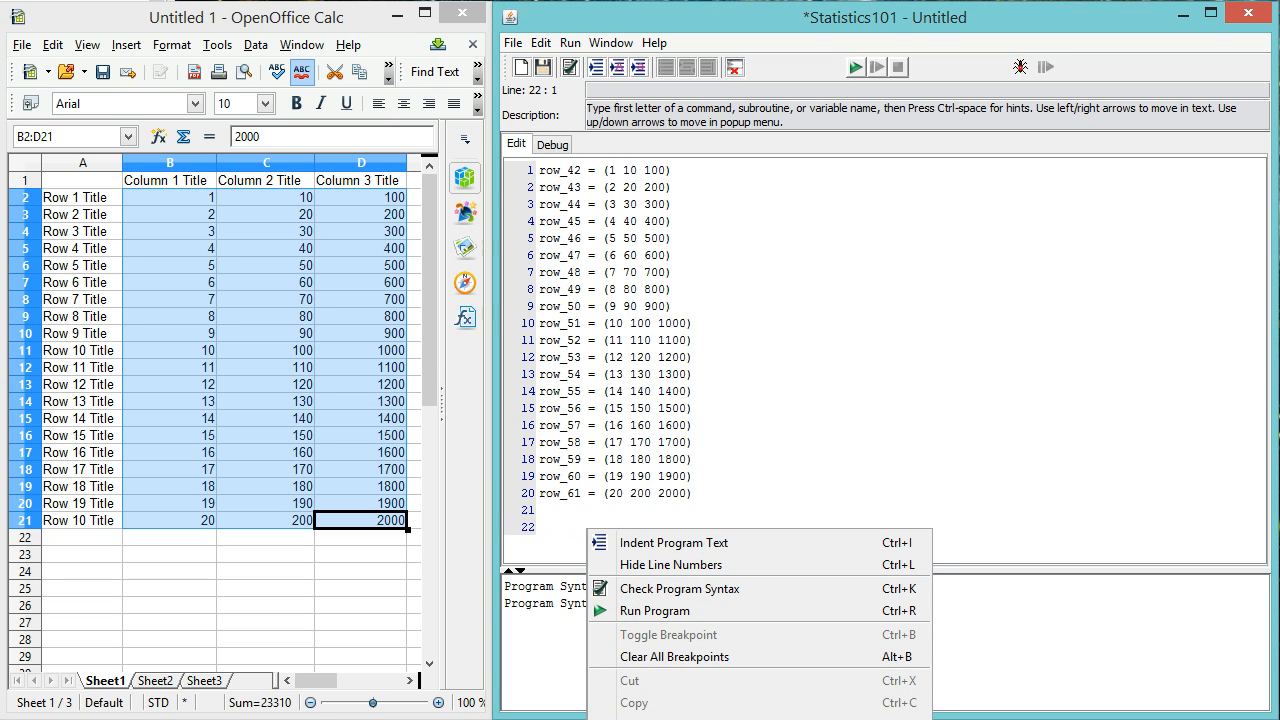
{"action": "left_click", "coordinate": [654, 610]}
{"action": "left_click", "coordinate": [551, 313]}
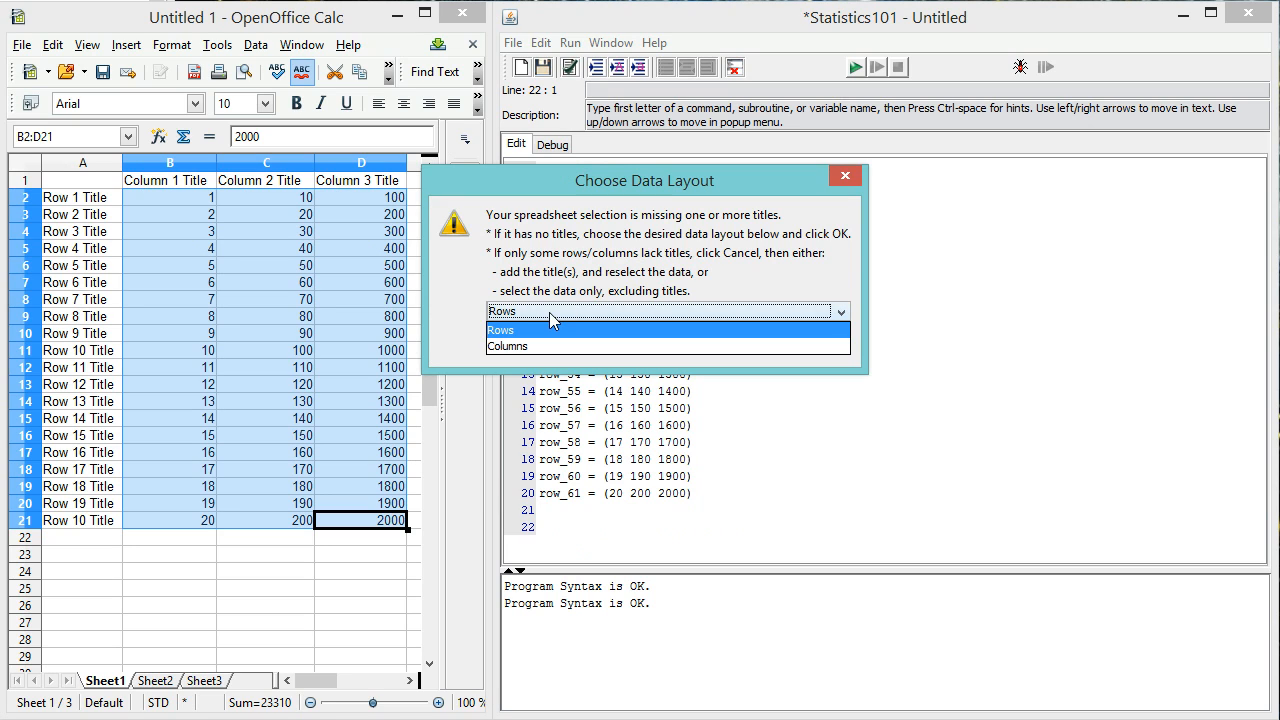
{"action": "left_click", "coordinate": [553, 346]}
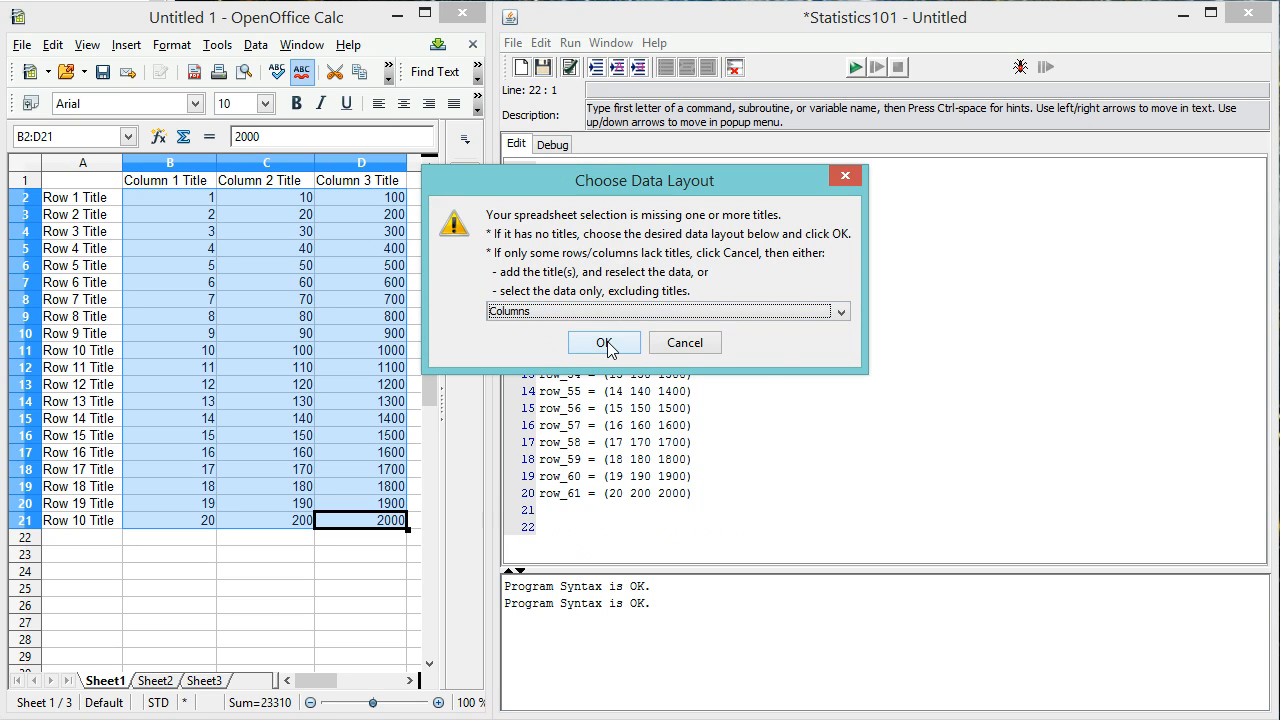
{"action": "left_click", "coordinate": [605, 343]}
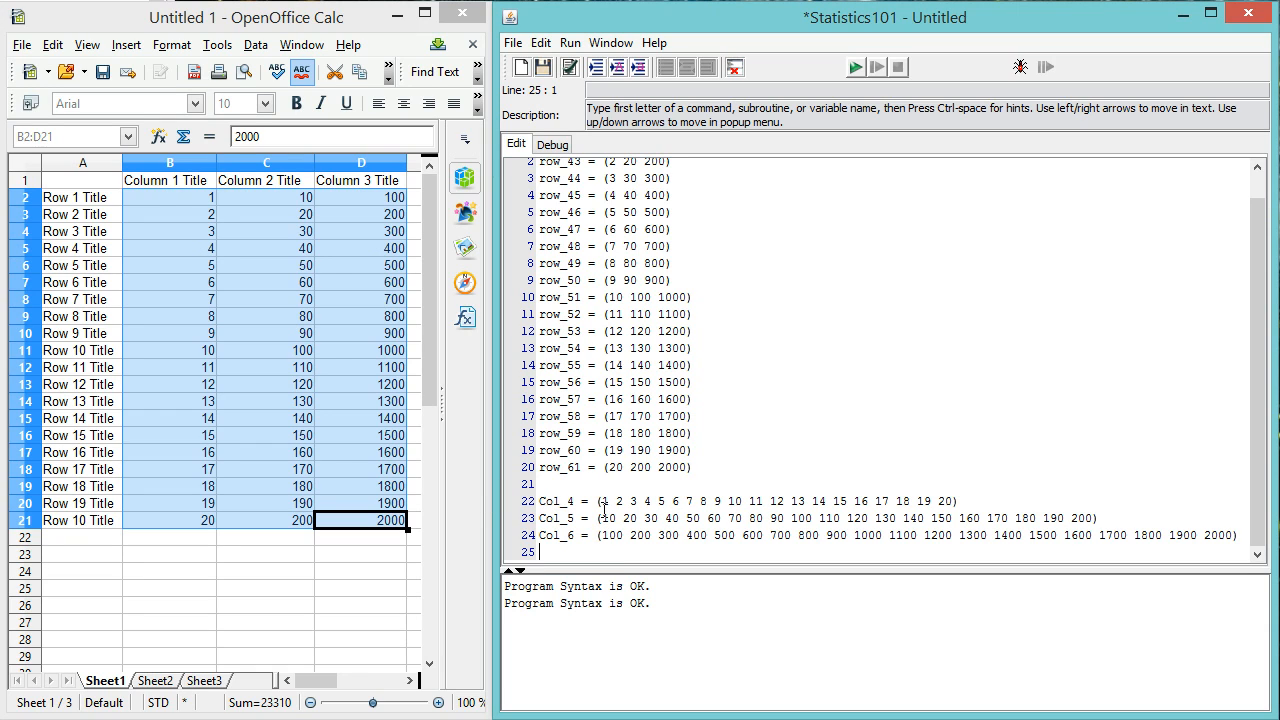
- Insert the data again at line 25 in the Columns layout, using Spreadsheet Paste with the row/column counts reset
{"action": "right_click", "coordinate": [762, 248]}
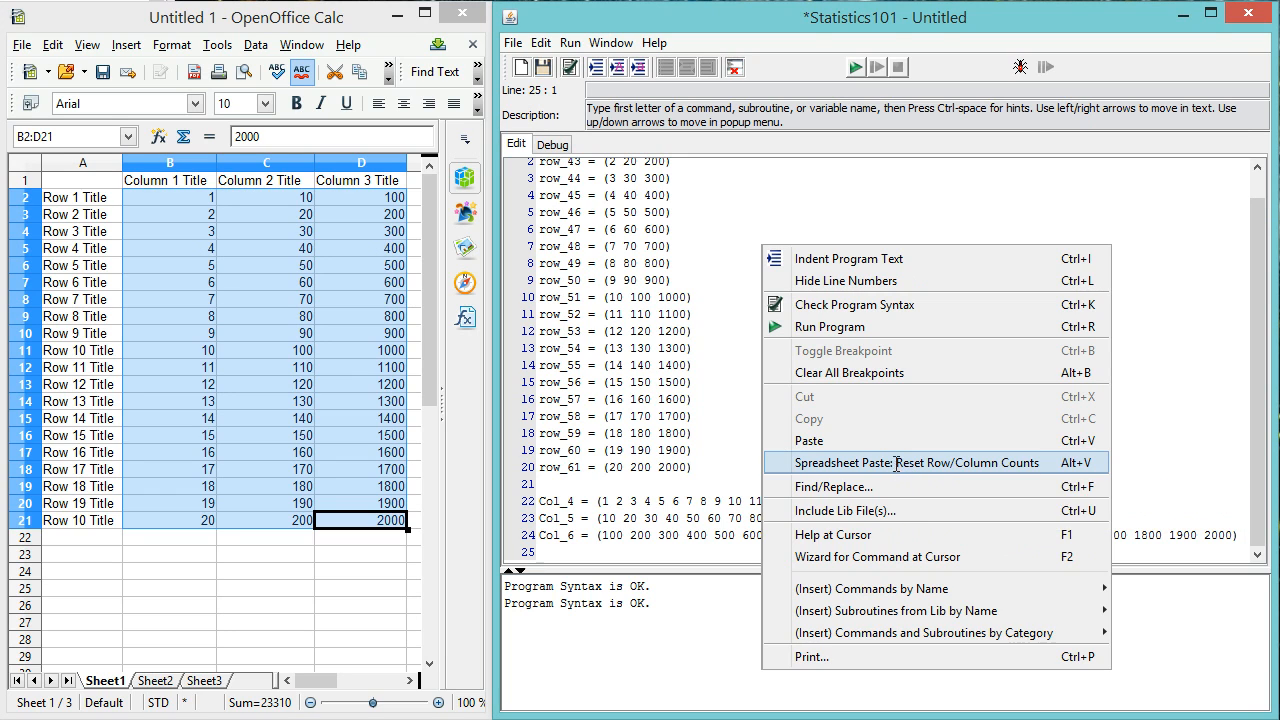
{"action": "left_click", "coordinate": [897, 463]}
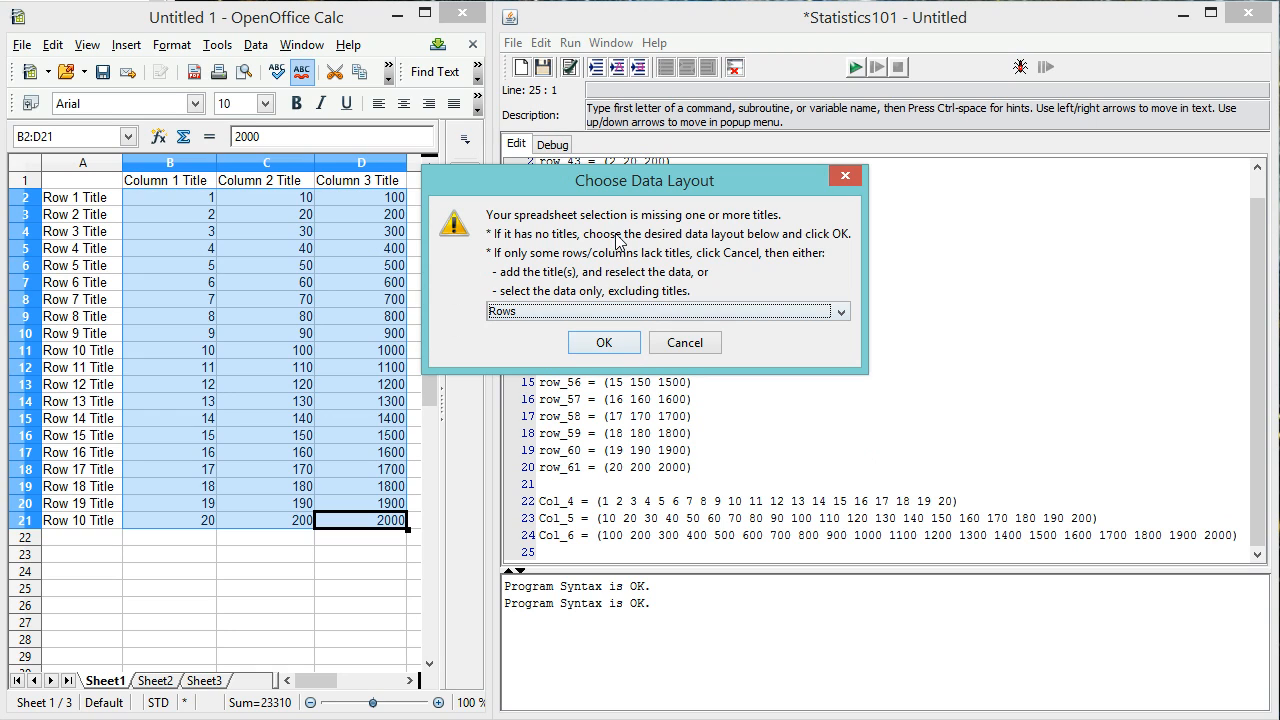
{"action": "left_click", "coordinate": [620, 312]}
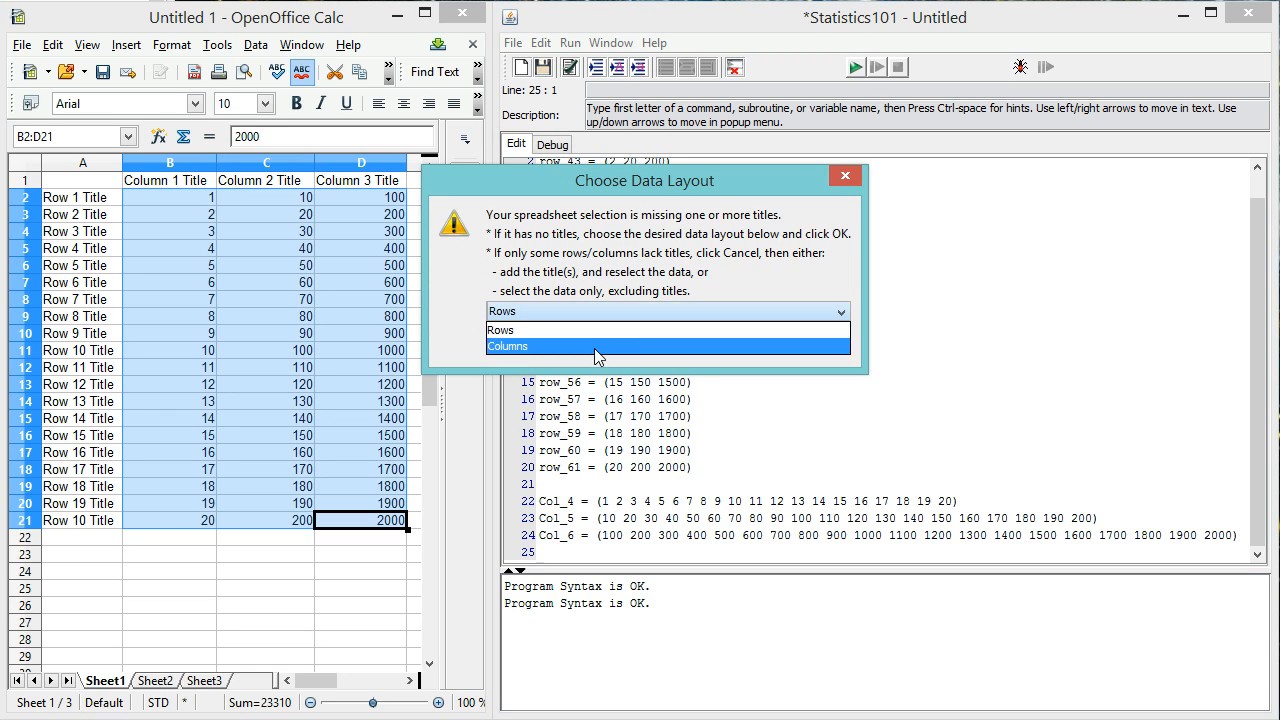
{"action": "left_click", "coordinate": [600, 346]}
{"action": "left_click", "coordinate": [604, 343]}
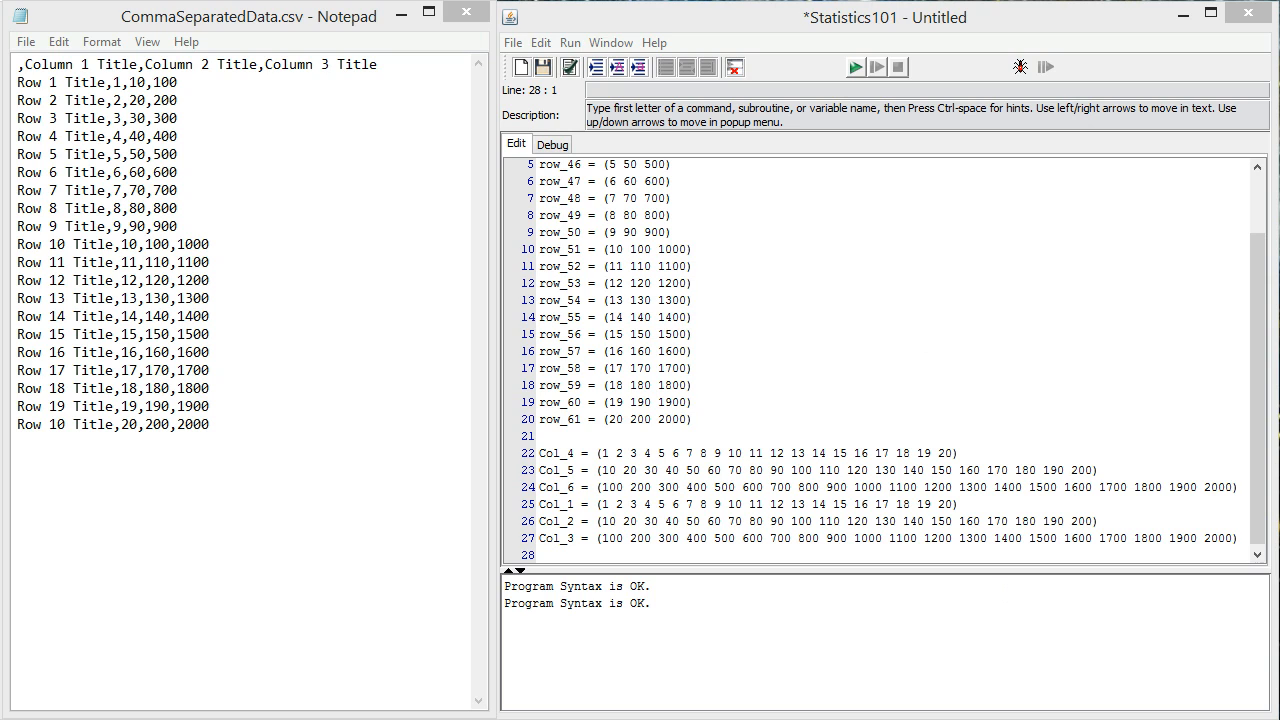
- Start a new empty Statistics101 program and discard the changes in the current one
{"action": "triple_click", "coordinate": [812, 334]}
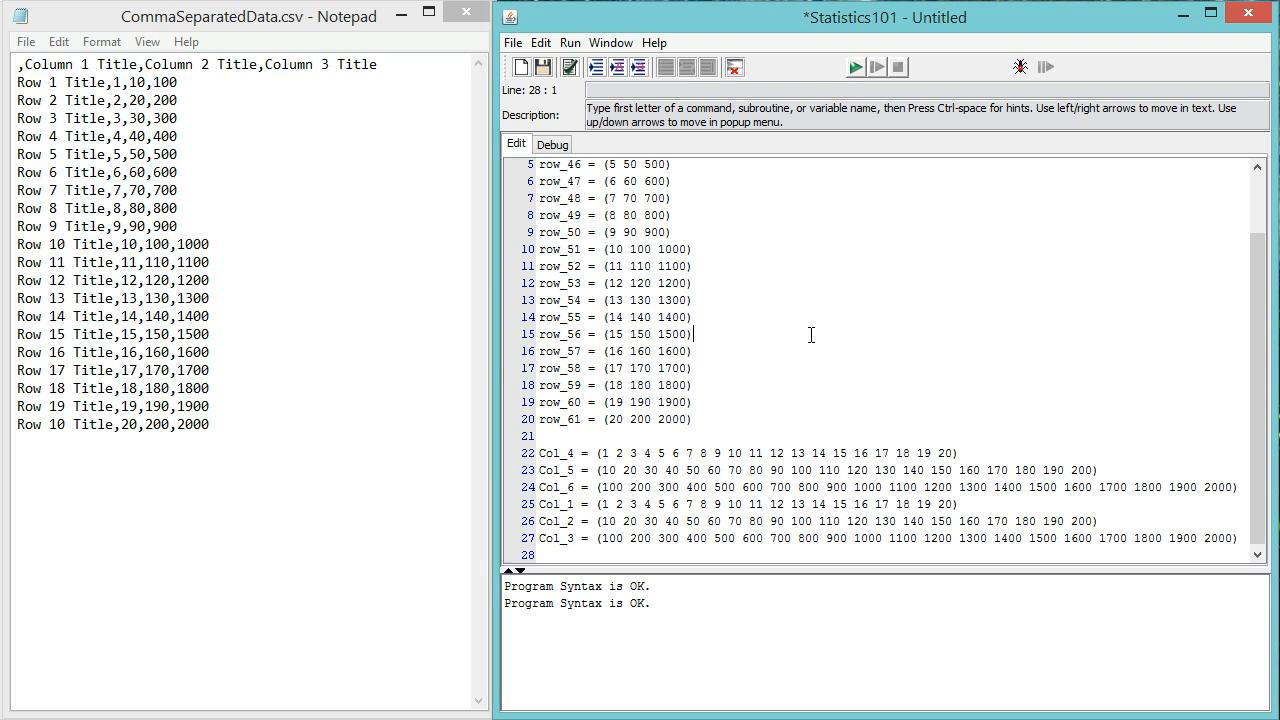
{"action": "left_click", "coordinate": [521, 70]}
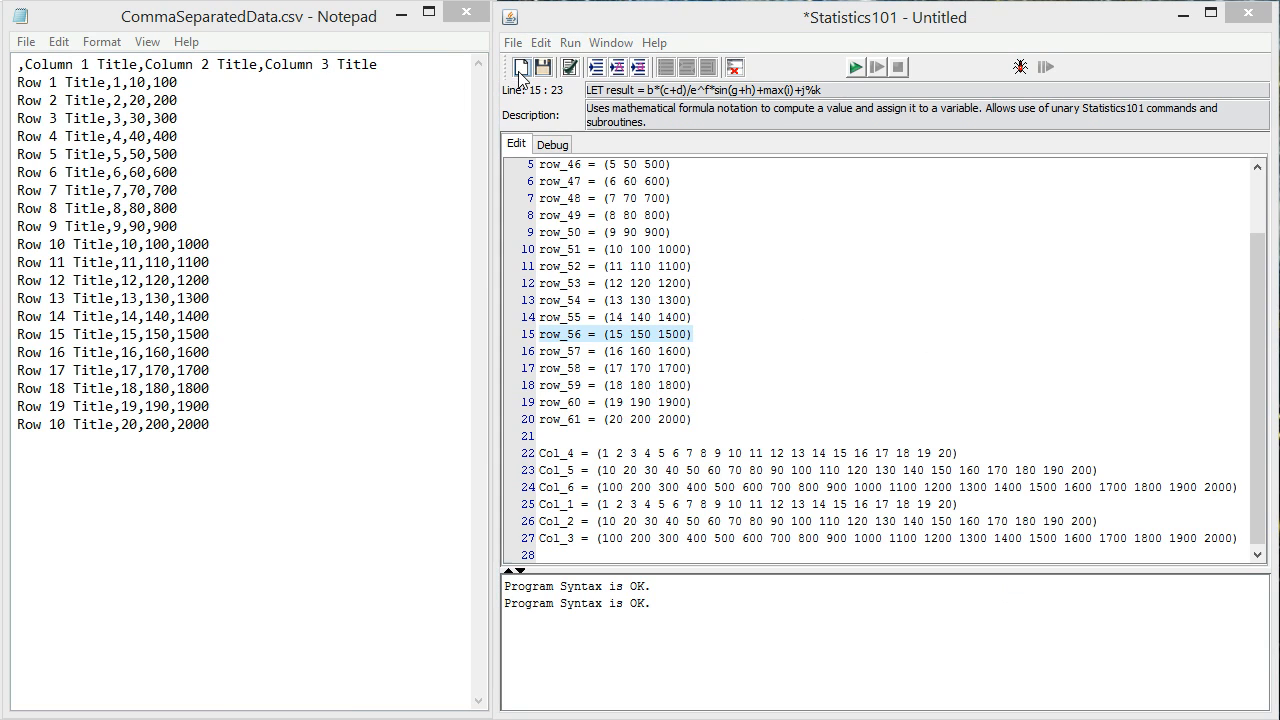
{"action": "left_click", "coordinate": [898, 394]}
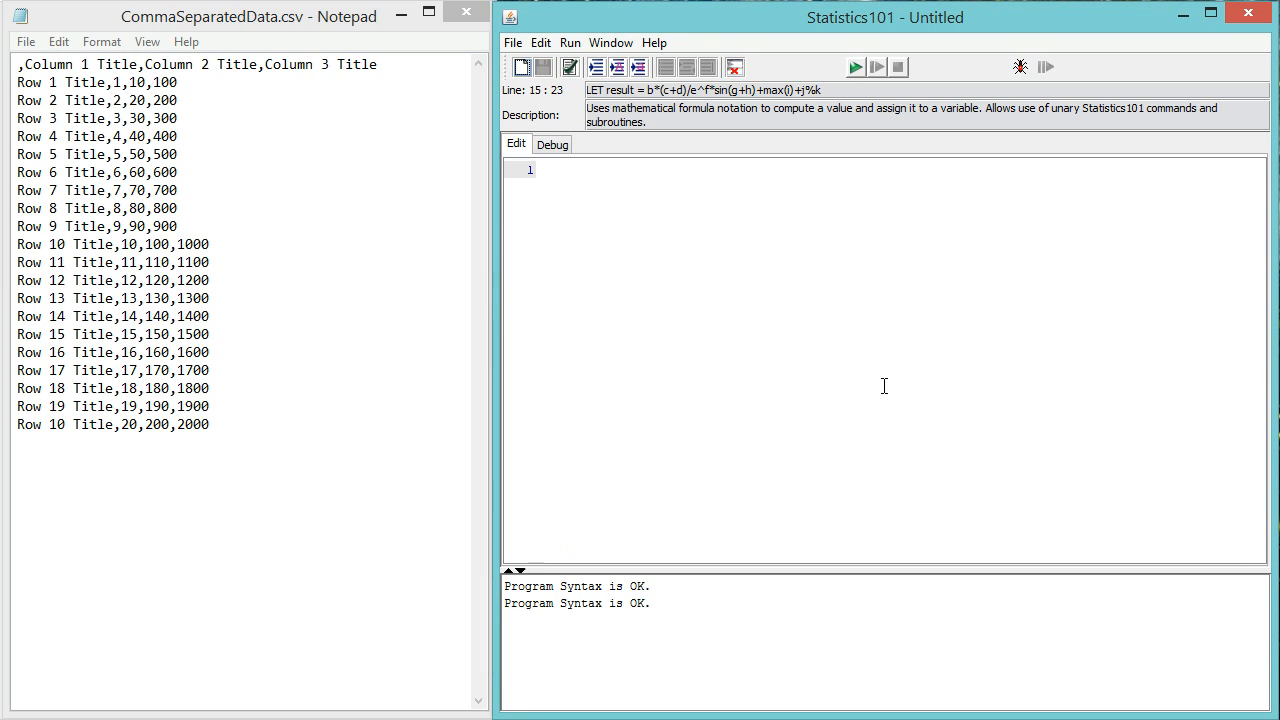
- Copy the titled data rows below the header of CommaSeparatedData.csv in Notepad and insert them in Statistics101 with Paste from Spreadsheet
{"action": "left_click_drag", "start_coordinate": [212, 426], "coordinate": [17, 82]}
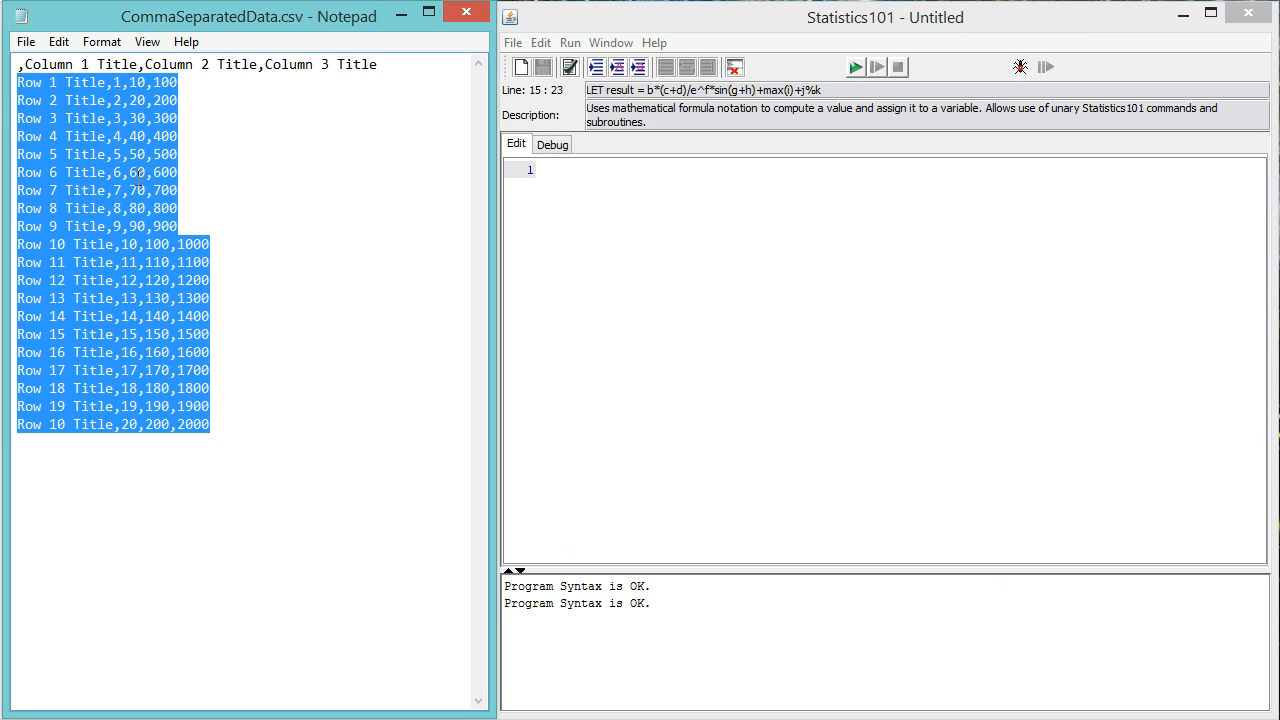
{"action": "right_click", "coordinate": [69, 118]}
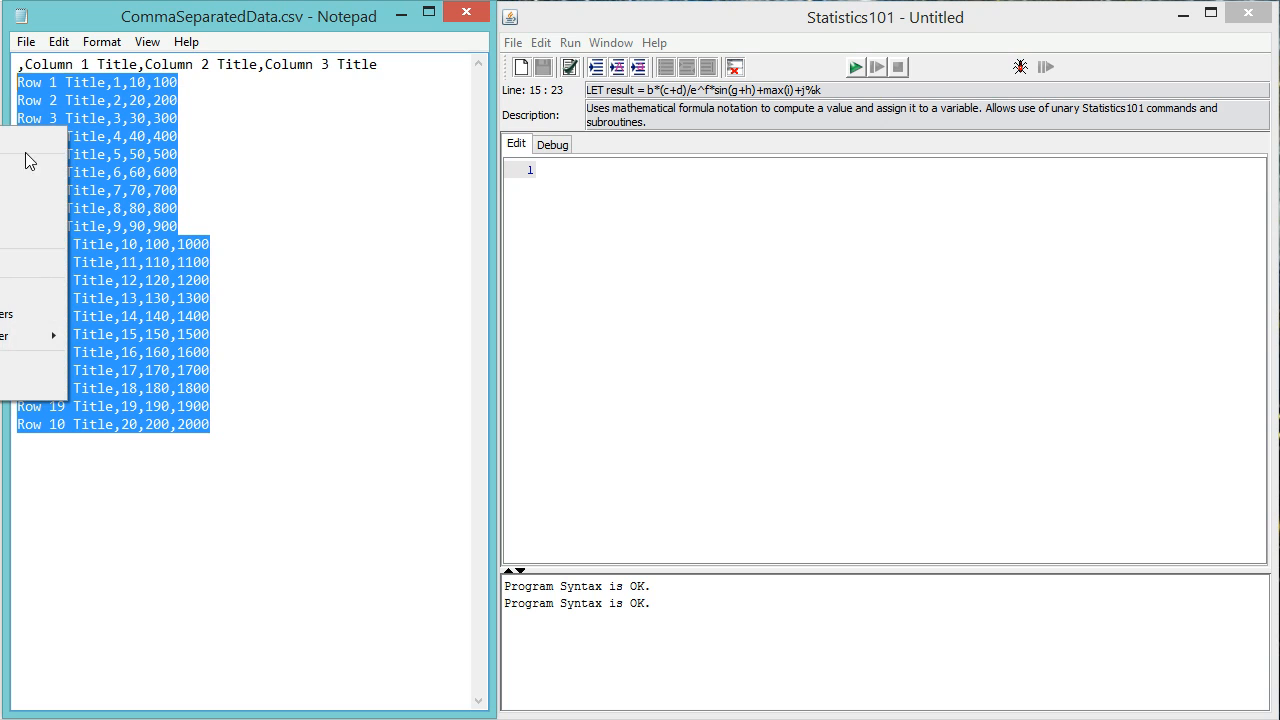
{"action": "left_click", "coordinate": [30, 190]}
{"action": "left_click", "coordinate": [617, 229]}
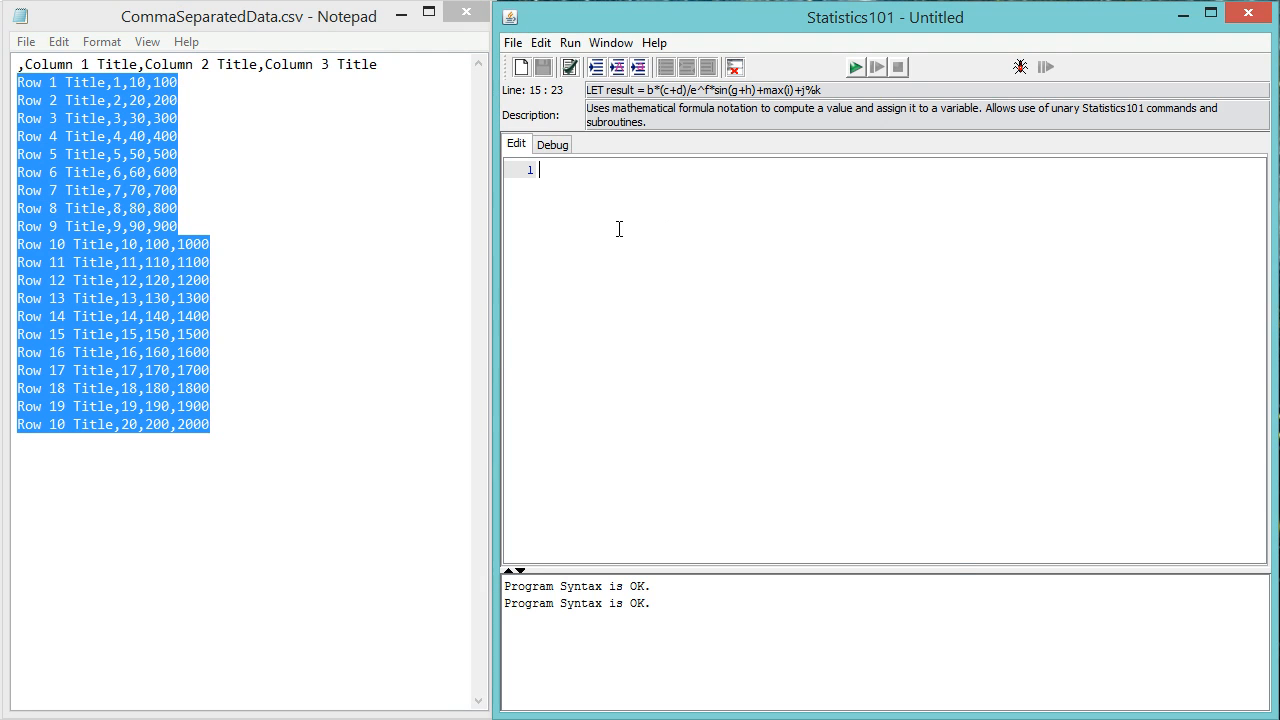
{"action": "right_click", "coordinate": [617, 229]}
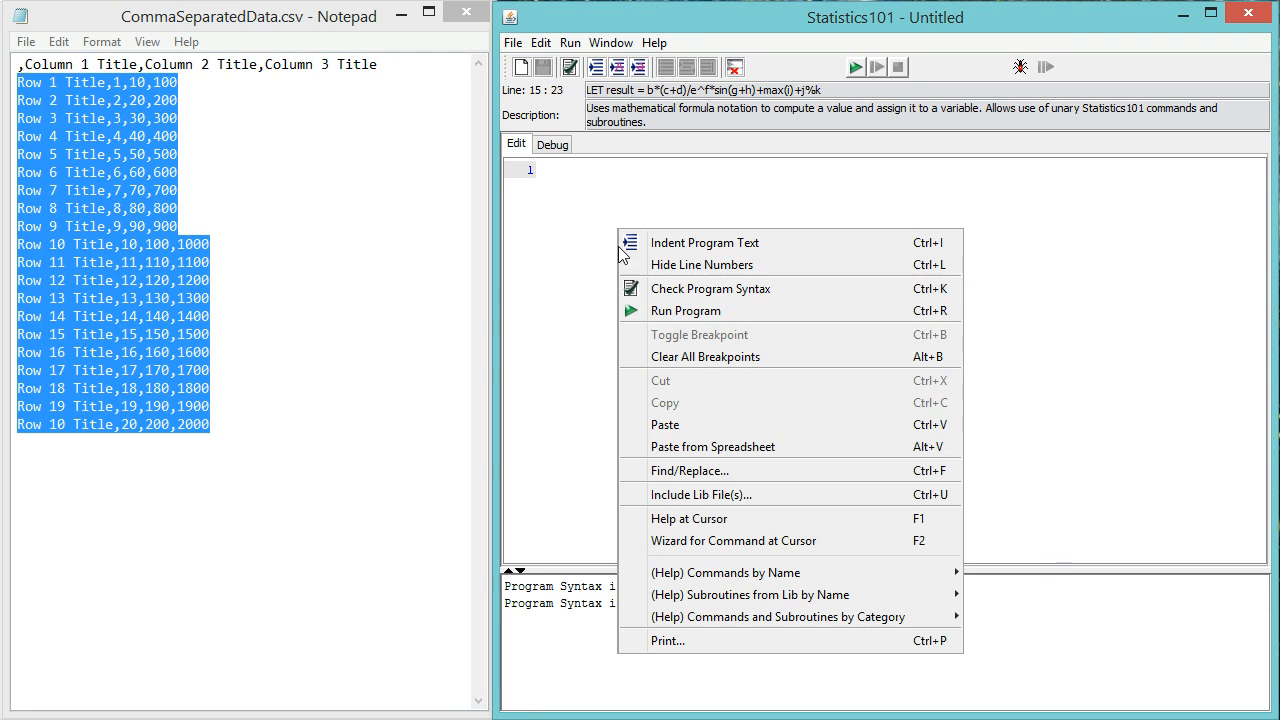
{"action": "left_click", "coordinate": [703, 447]}
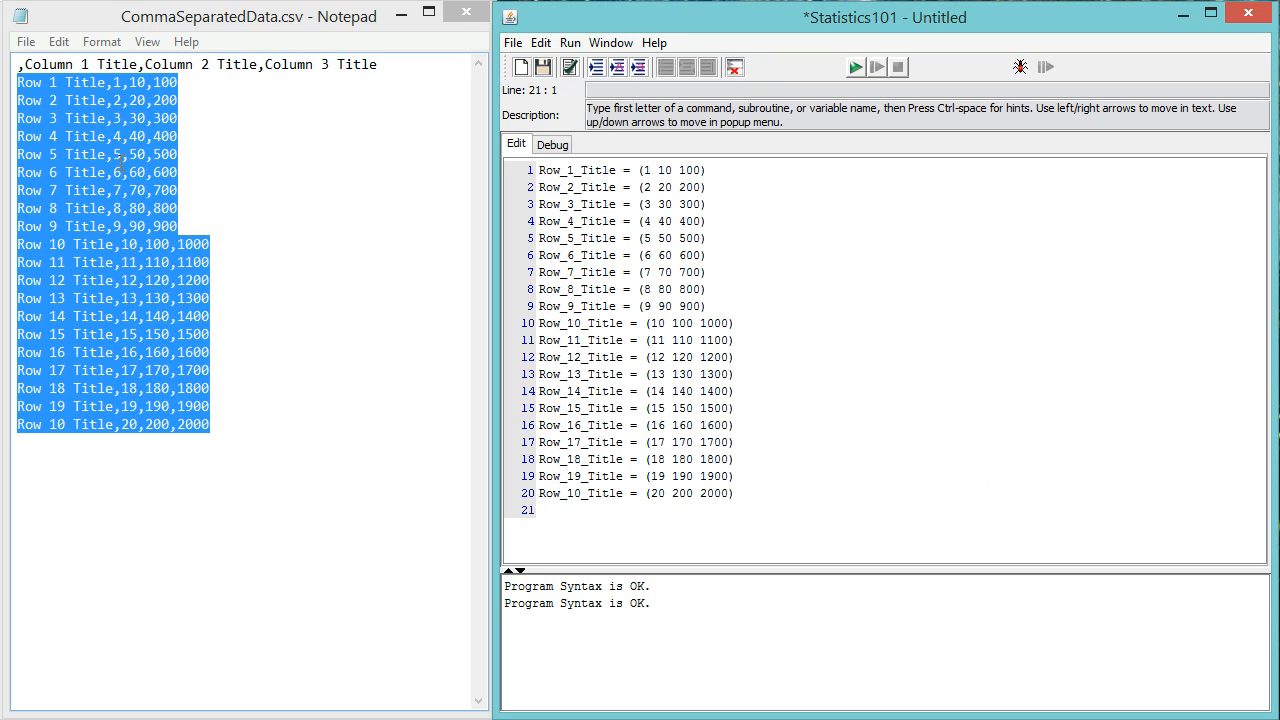
{"action": "left_click", "coordinate": [250, 192]}
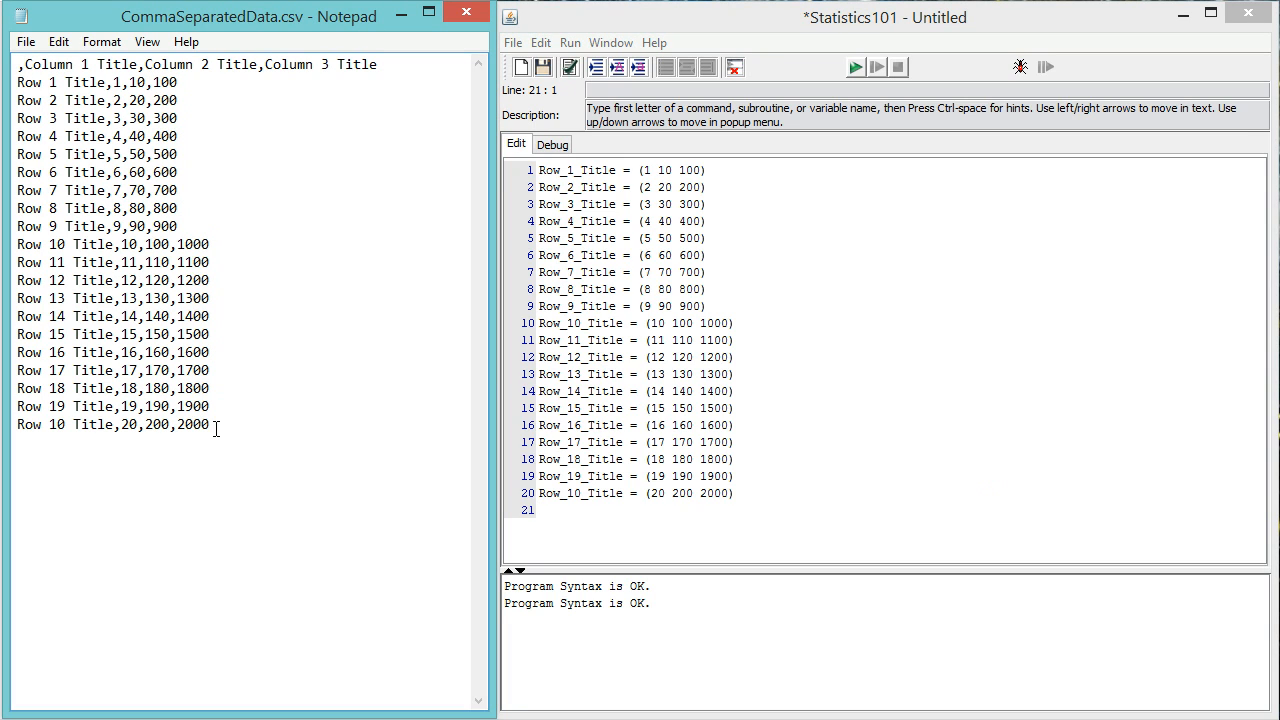
{"action": "left_click_drag", "start_coordinate": [210, 426], "coordinate": [12, 50]}
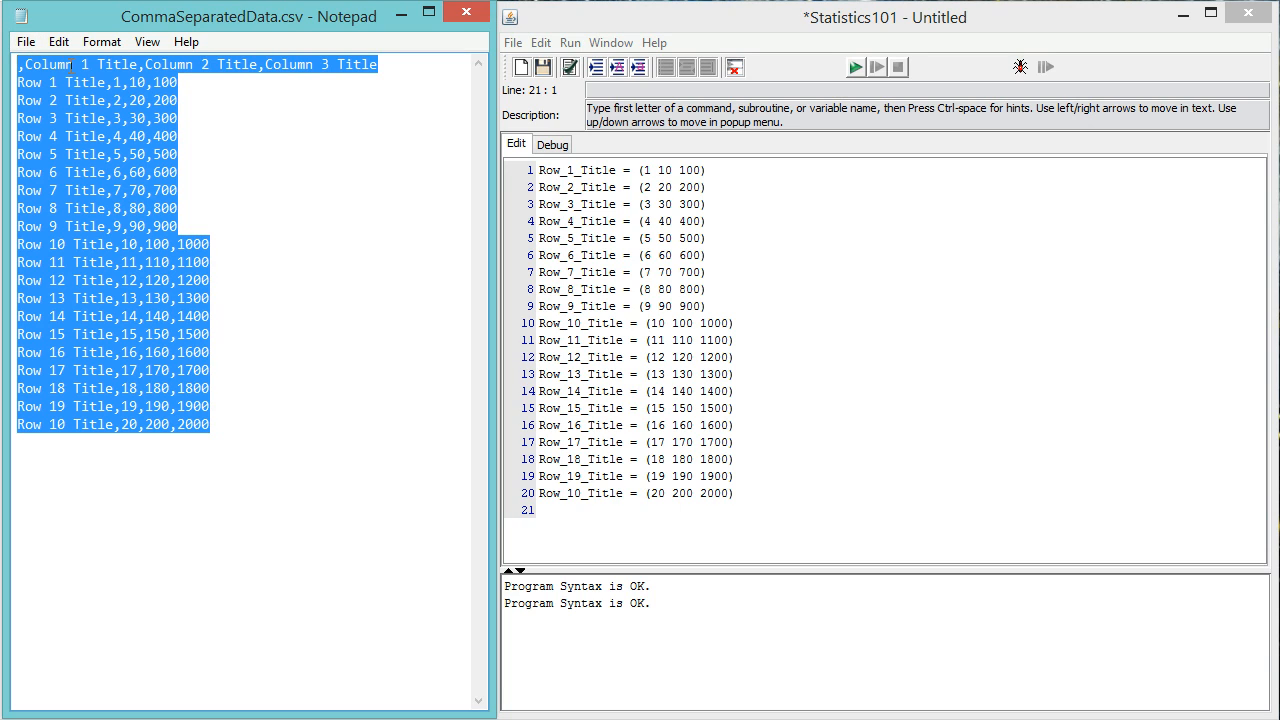
{"action": "left_click", "coordinate": [290, 448]}
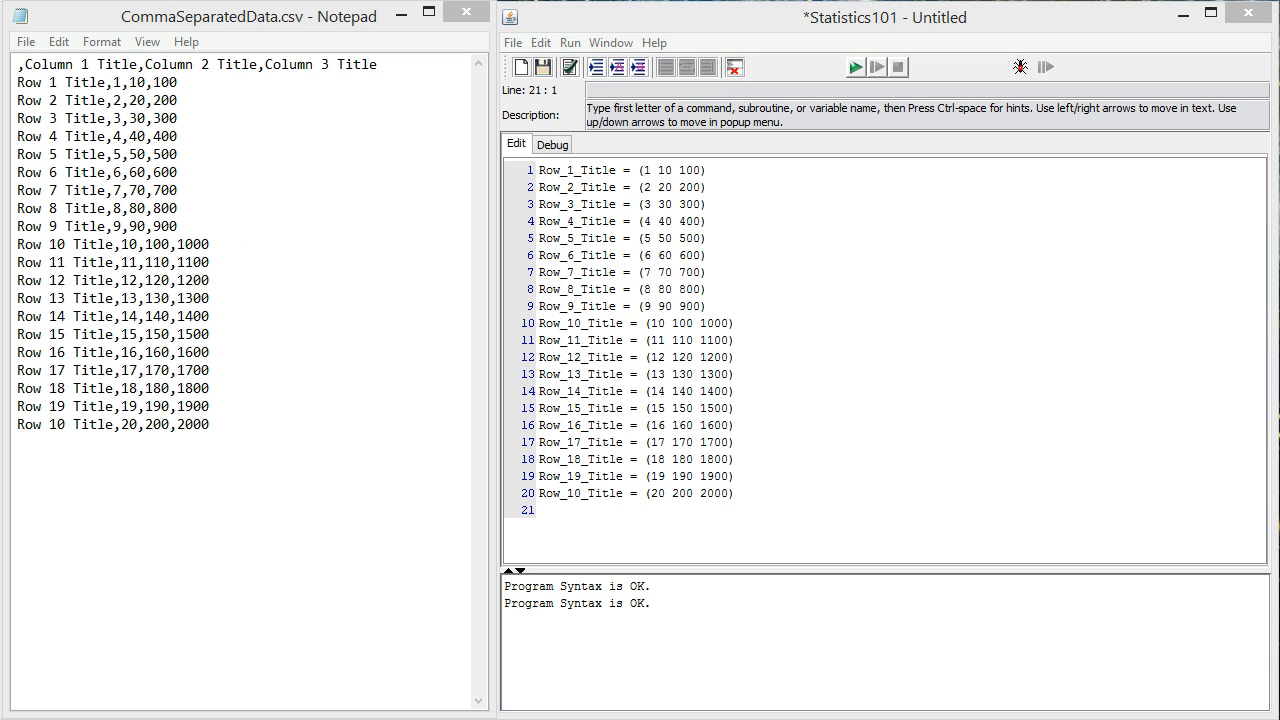
- Switch to CommaSeparatedData.csv in OpenOffice Calc and copy the untitled data range B2:D21 from Sheet1
{"action": "key", "text": "alt+Tab"}
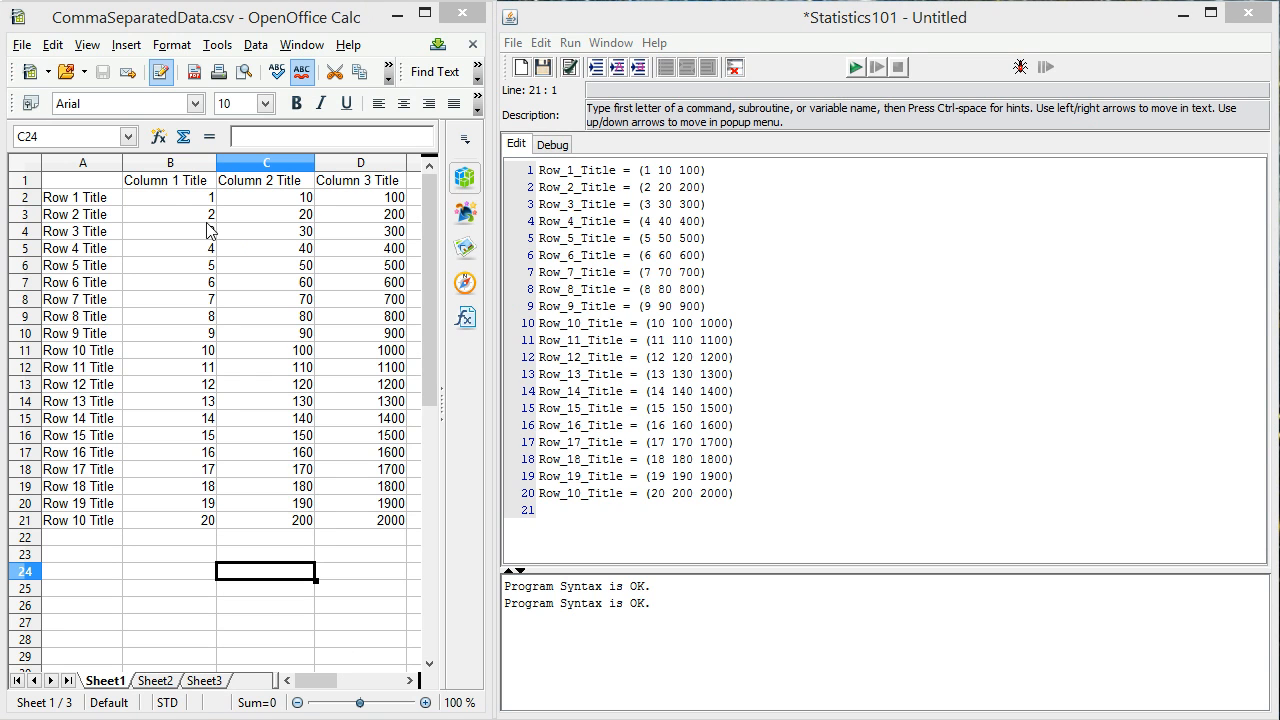
{"action": "left_click_drag", "start_coordinate": [176, 197], "coordinate": [410, 528]}
{"action": "right_click", "coordinate": [238, 266]}
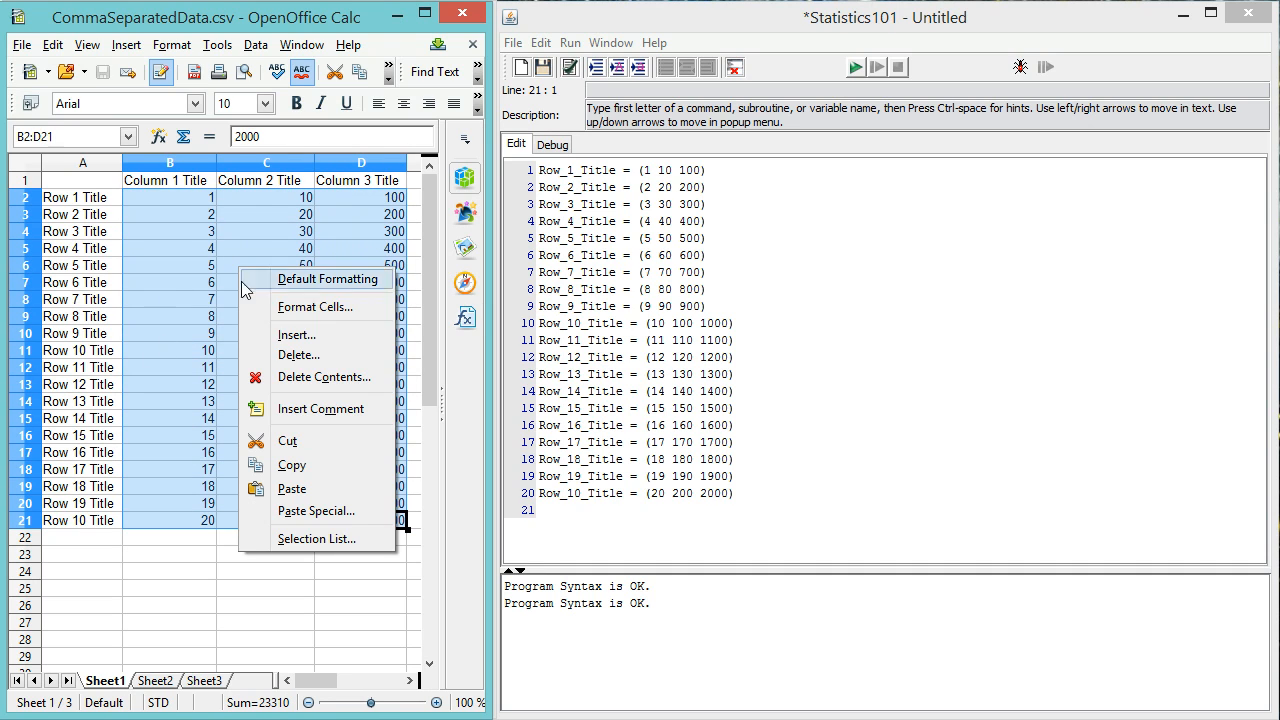
{"action": "left_click", "coordinate": [307, 468]}
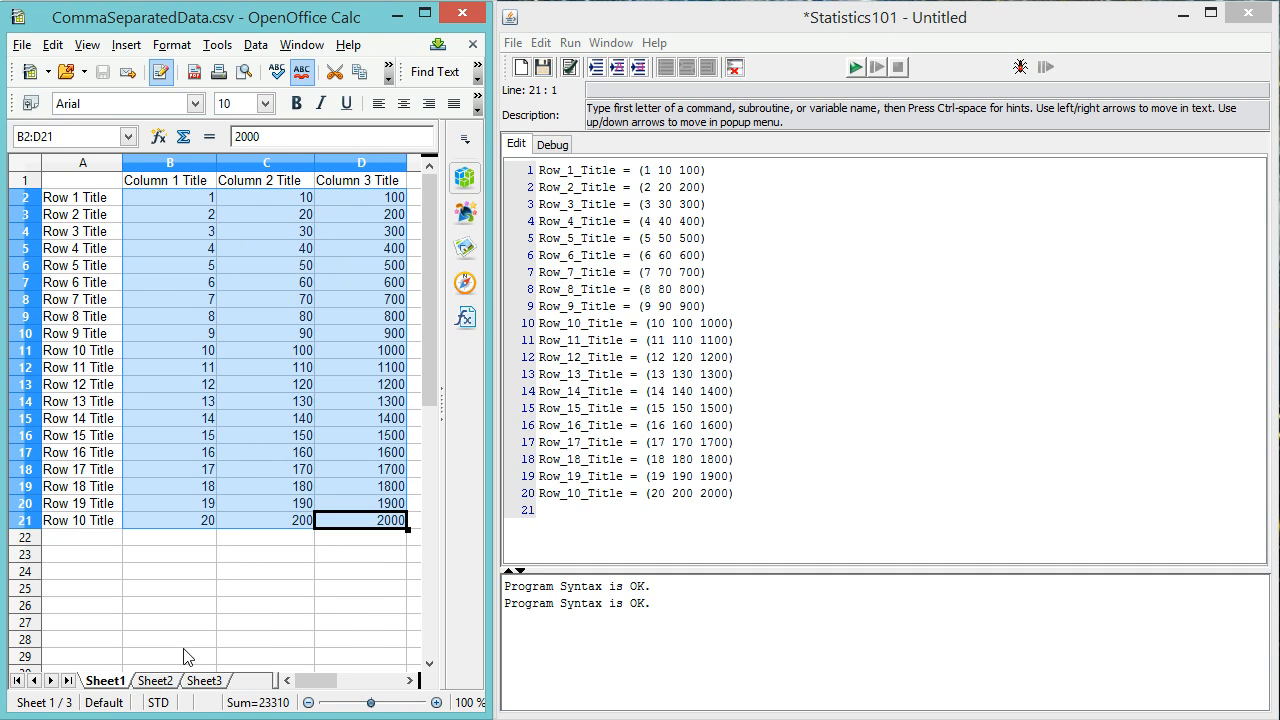
- Paste the copied data into Sheet2 at B2 and move the block to A1:C20
{"action": "left_click", "coordinate": [160, 682]}
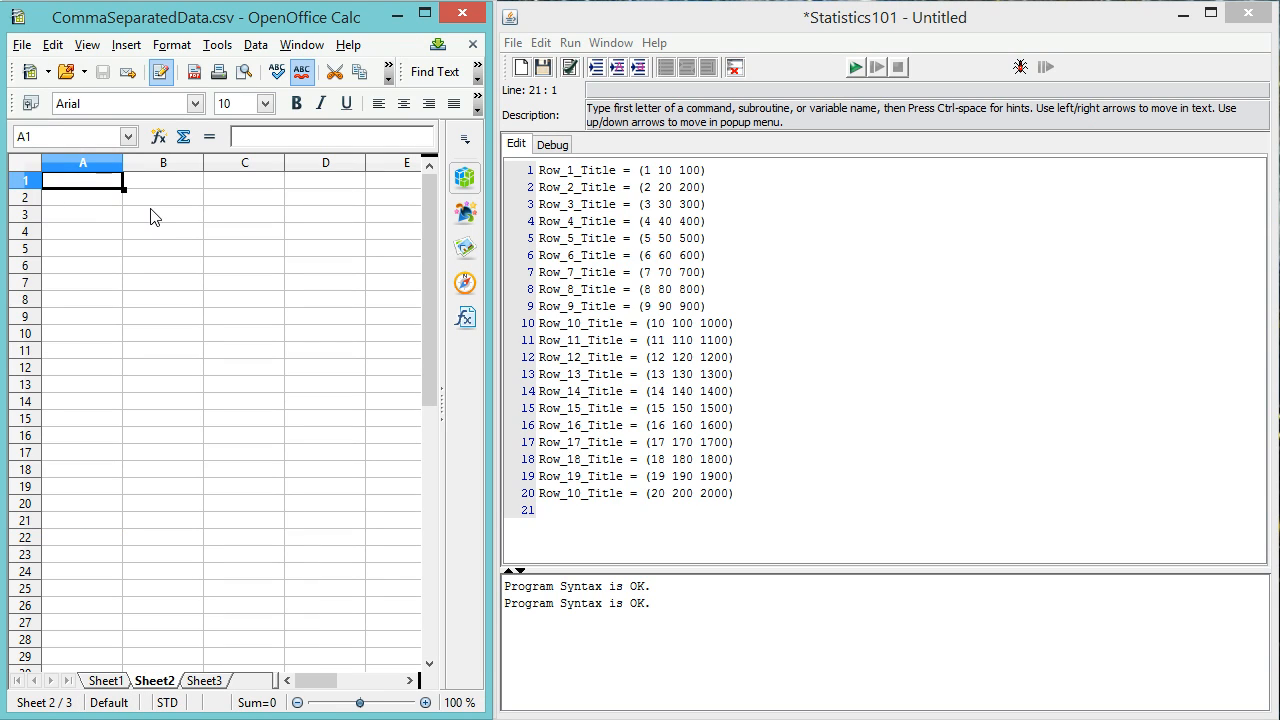
{"action": "left_click", "coordinate": [150, 202]}
{"action": "right_click", "coordinate": [150, 202]}
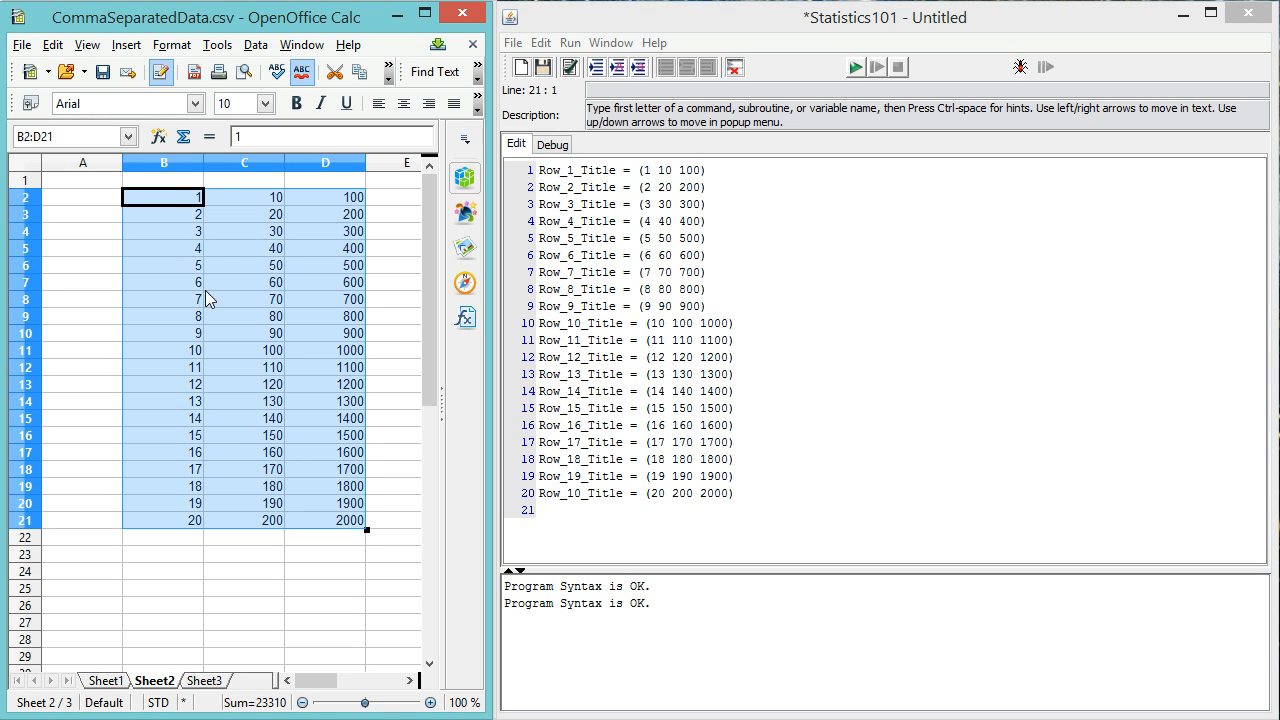
{"action": "left_click_drag", "start_coordinate": [205, 290], "coordinate": [154, 281]}
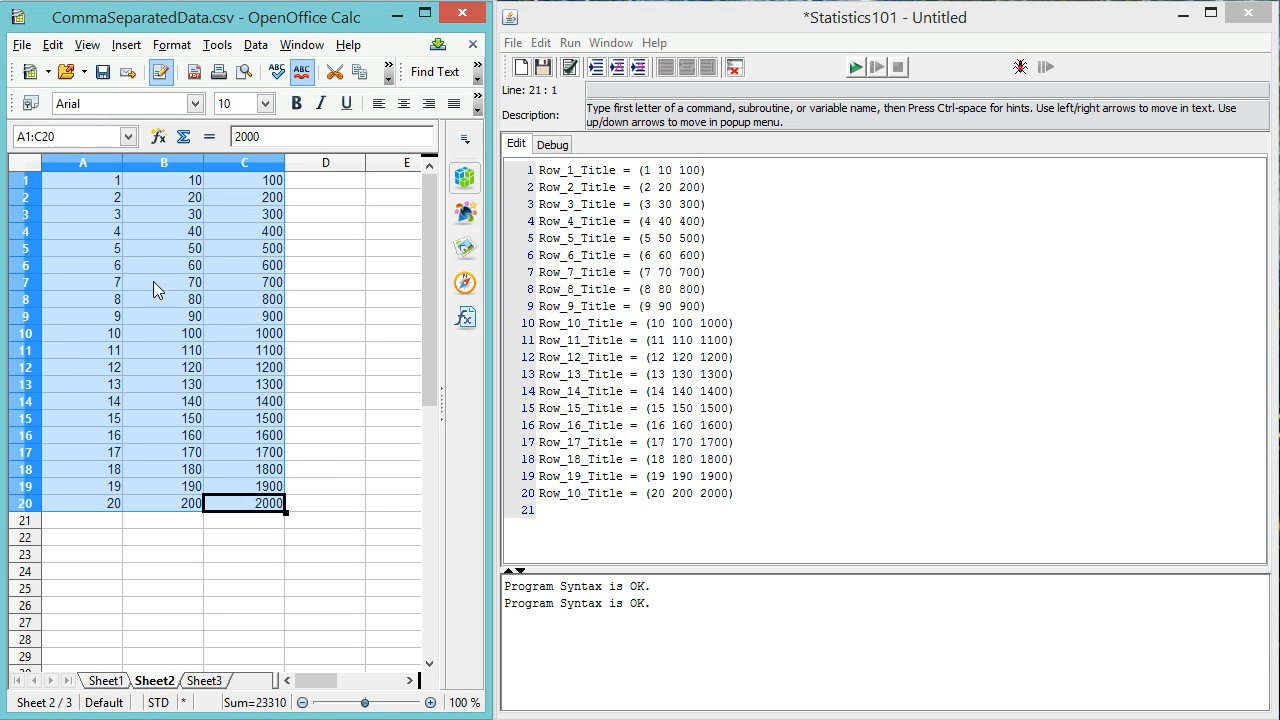
- Save the active Sheet2 as CommaSeparatedData.csv in Text CSV format on the Desktop, replacing the existing file
{"action": "left_click", "coordinate": [21, 45]}
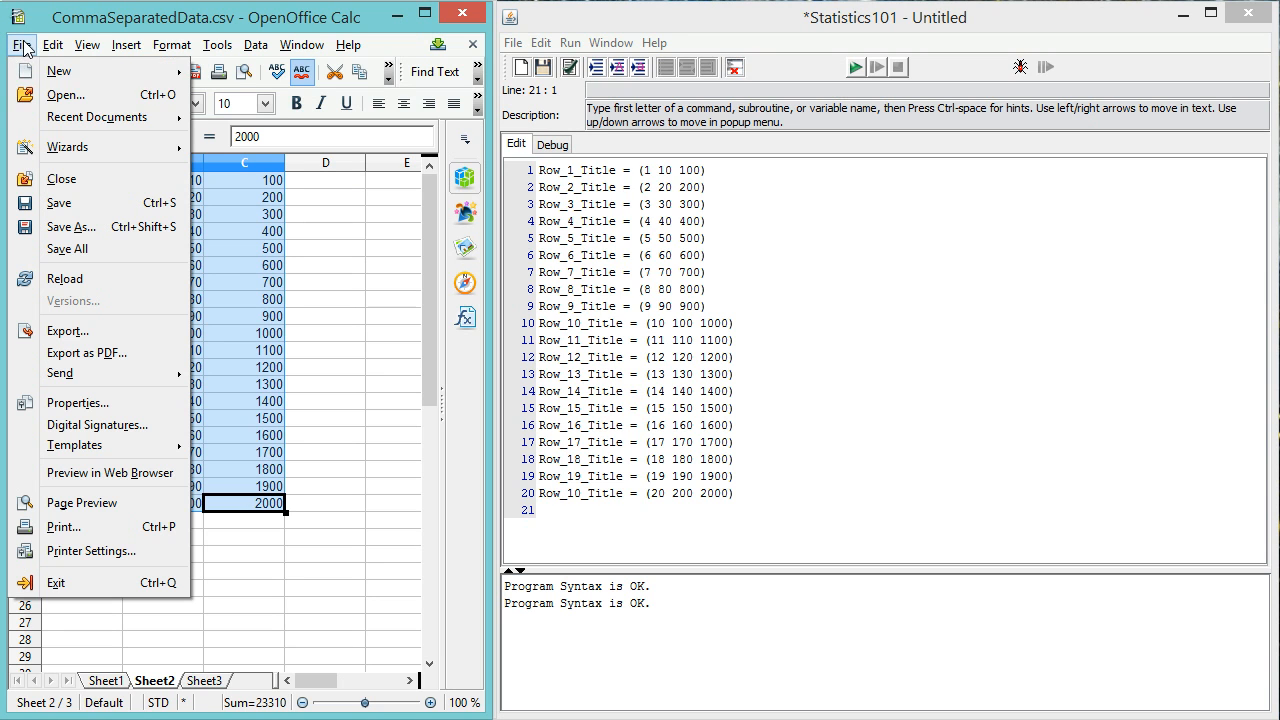
{"action": "left_click", "coordinate": [93, 226]}
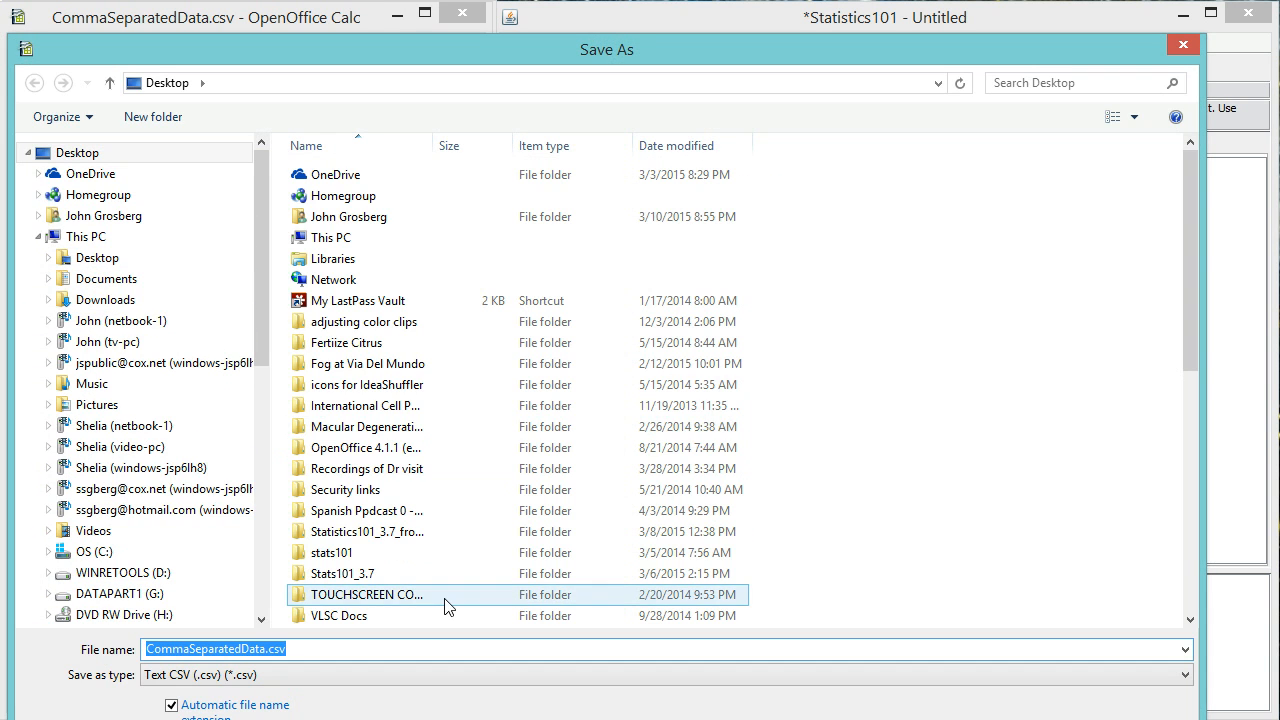
{"action": "left_click", "coordinate": [294, 675]}
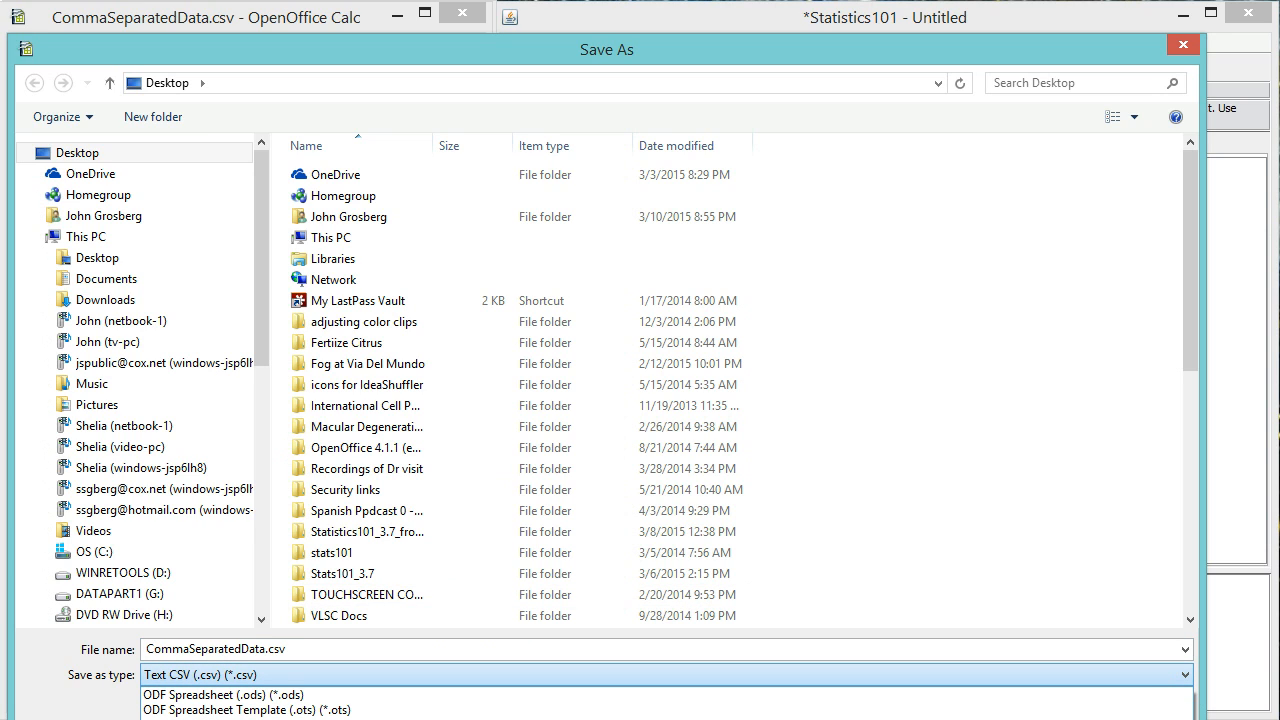
{"action": "key", "text": "Escape"}
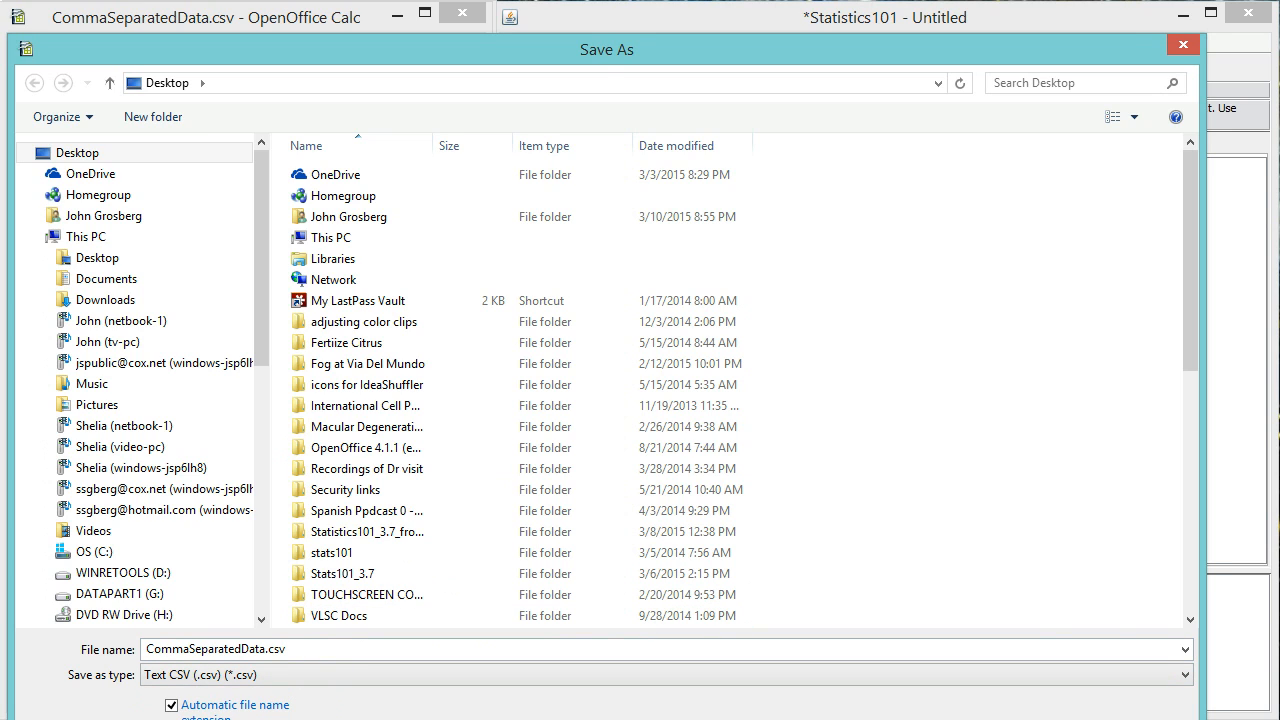
{"action": "key", "text": "Return"}
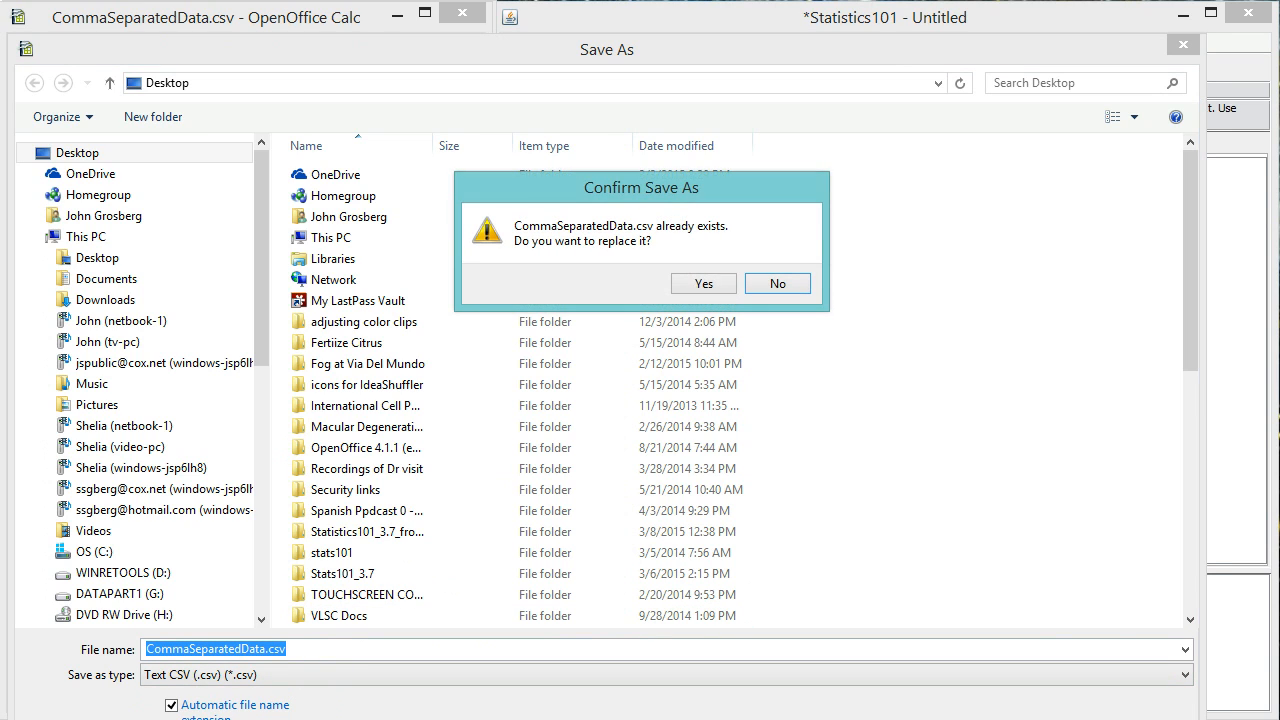
{"action": "left_click", "coordinate": [704, 285]}
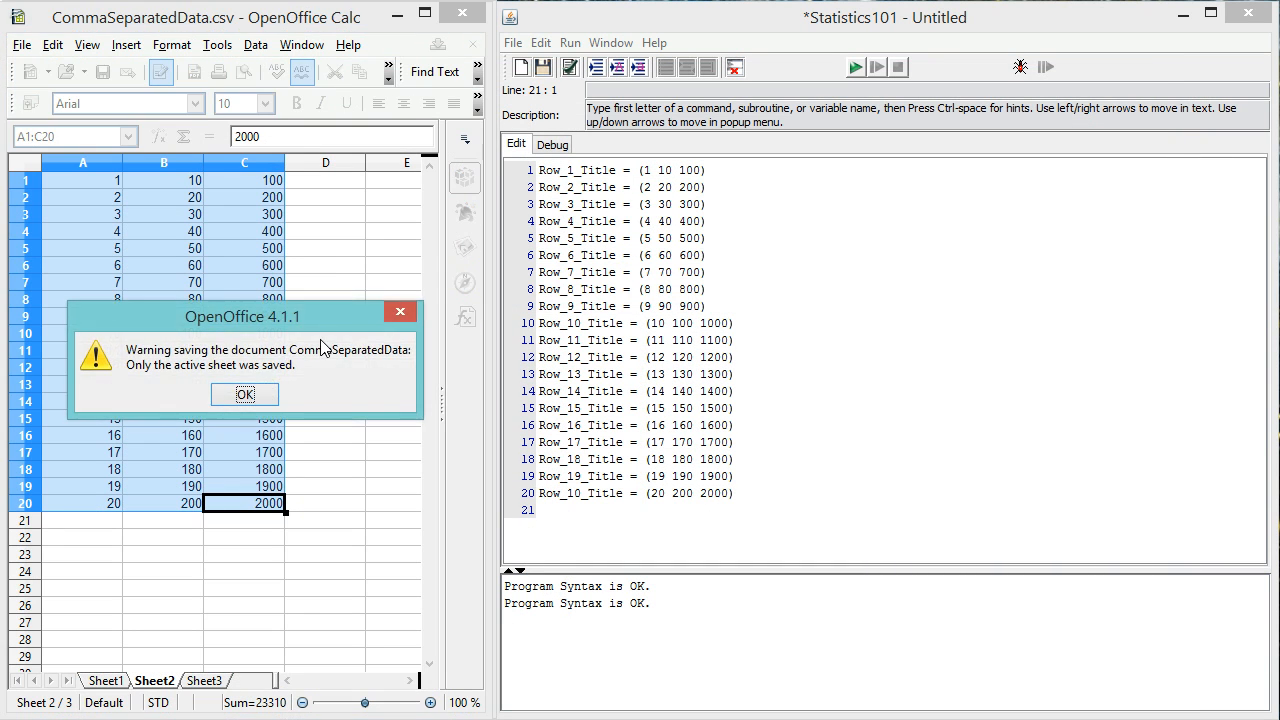
{"action": "left_click", "coordinate": [246, 396]}
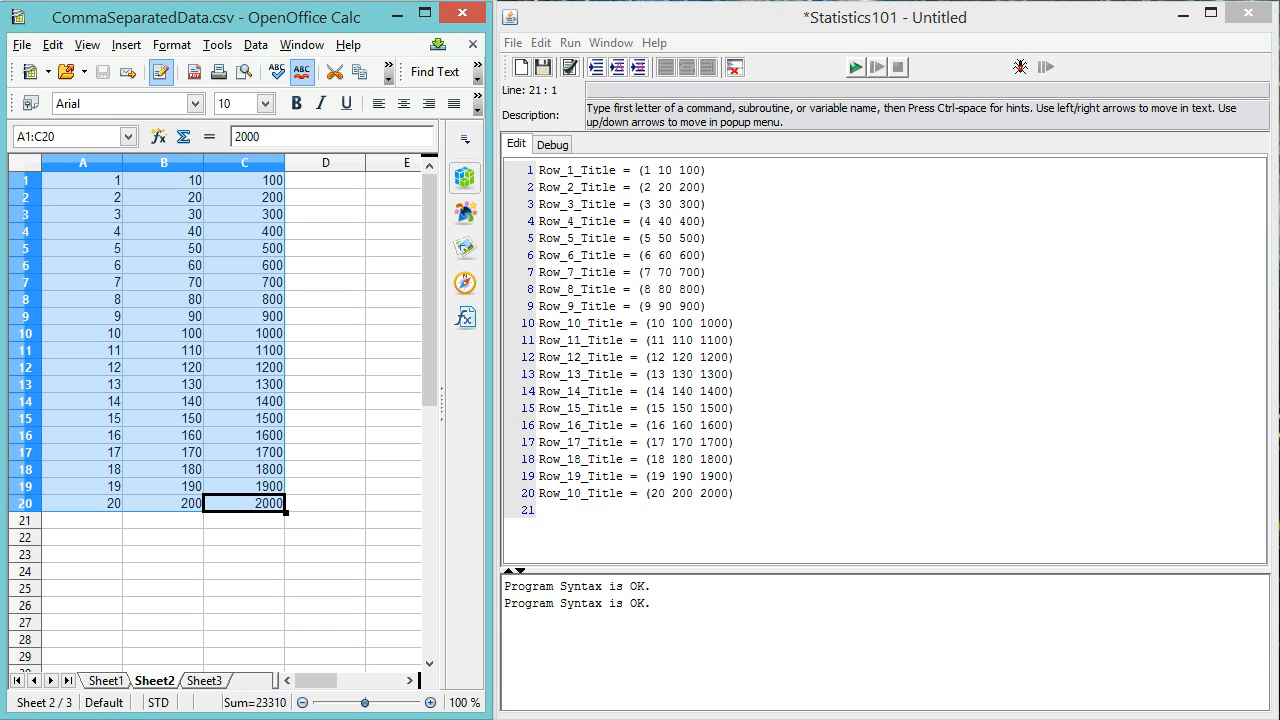
- Open the saved CommaSeparatedData.csv in Notepad and place its window beside the Statistics101 window
{"action": "right_click", "coordinate": [411, 2]}
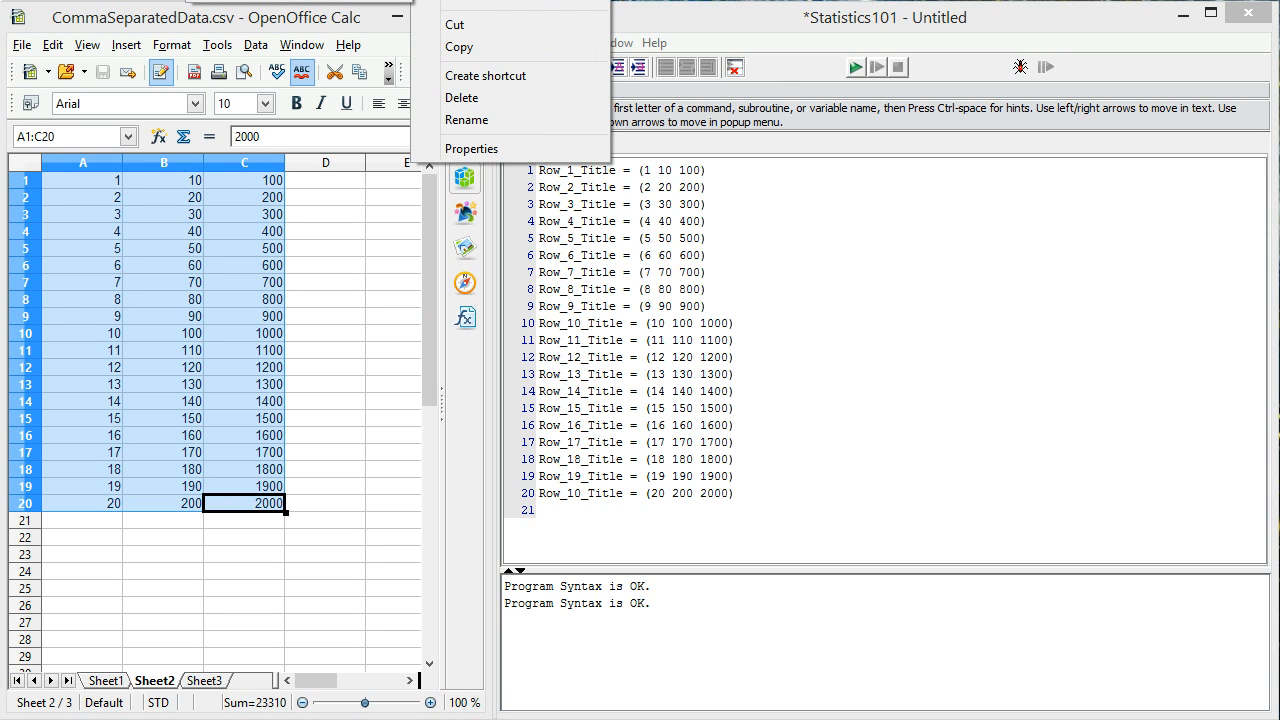
{"action": "left_click", "coordinate": [340, 1]}
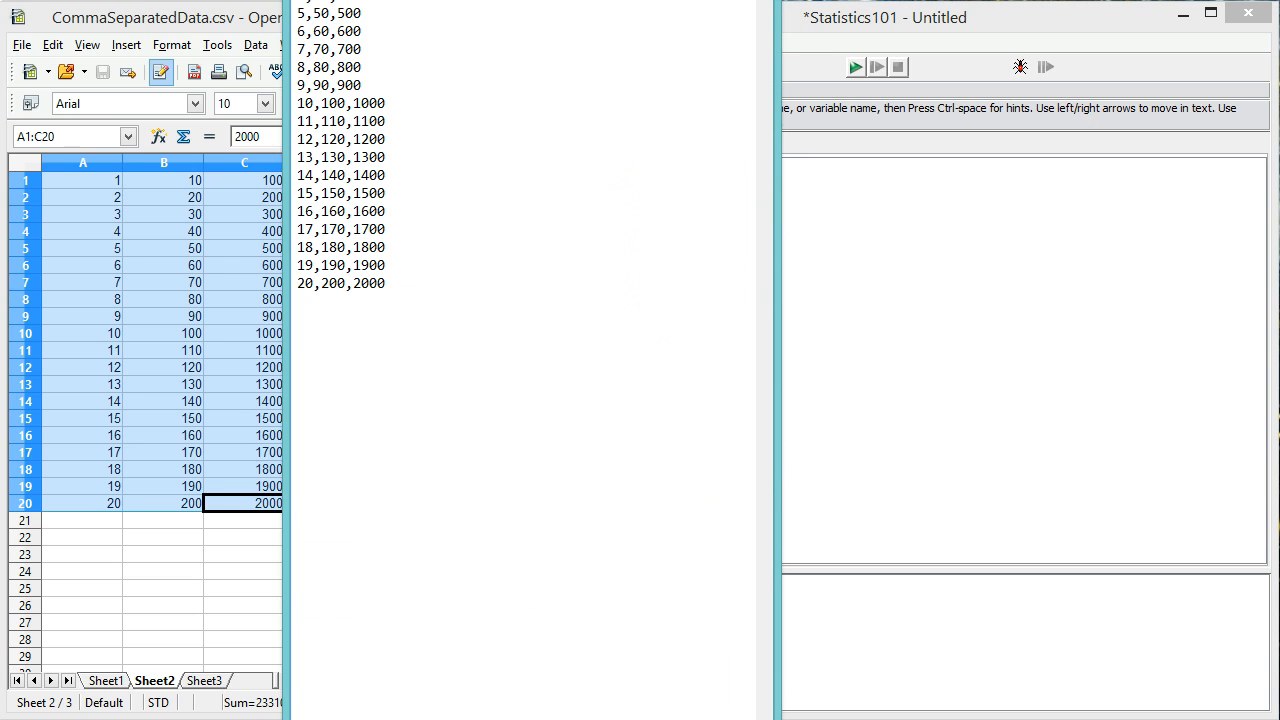
{"action": "left_click_drag", "start_coordinate": [511, 1], "coordinate": [238, 22]}
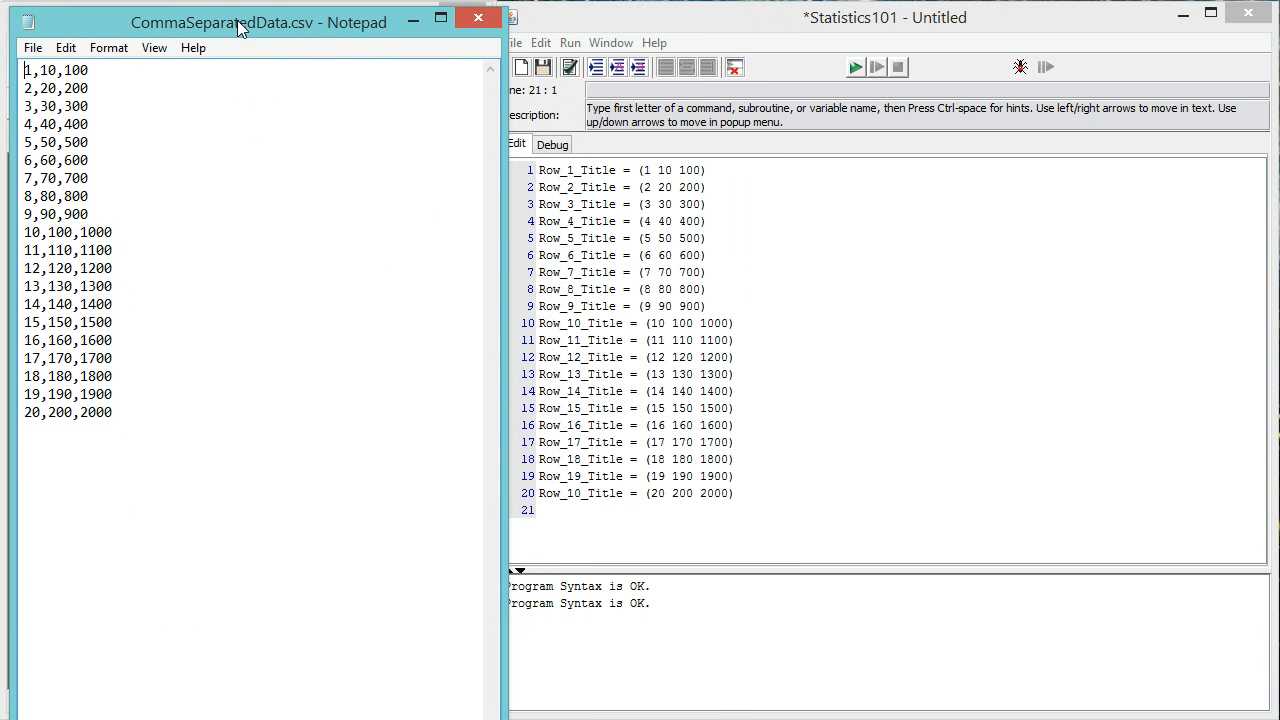
- Cut all the untitled comma-separated rows in Notepad to the clipboard, and undo the cut to restore them in the file
{"action": "left_click_drag", "start_coordinate": [127, 414], "coordinate": [15, 38]}
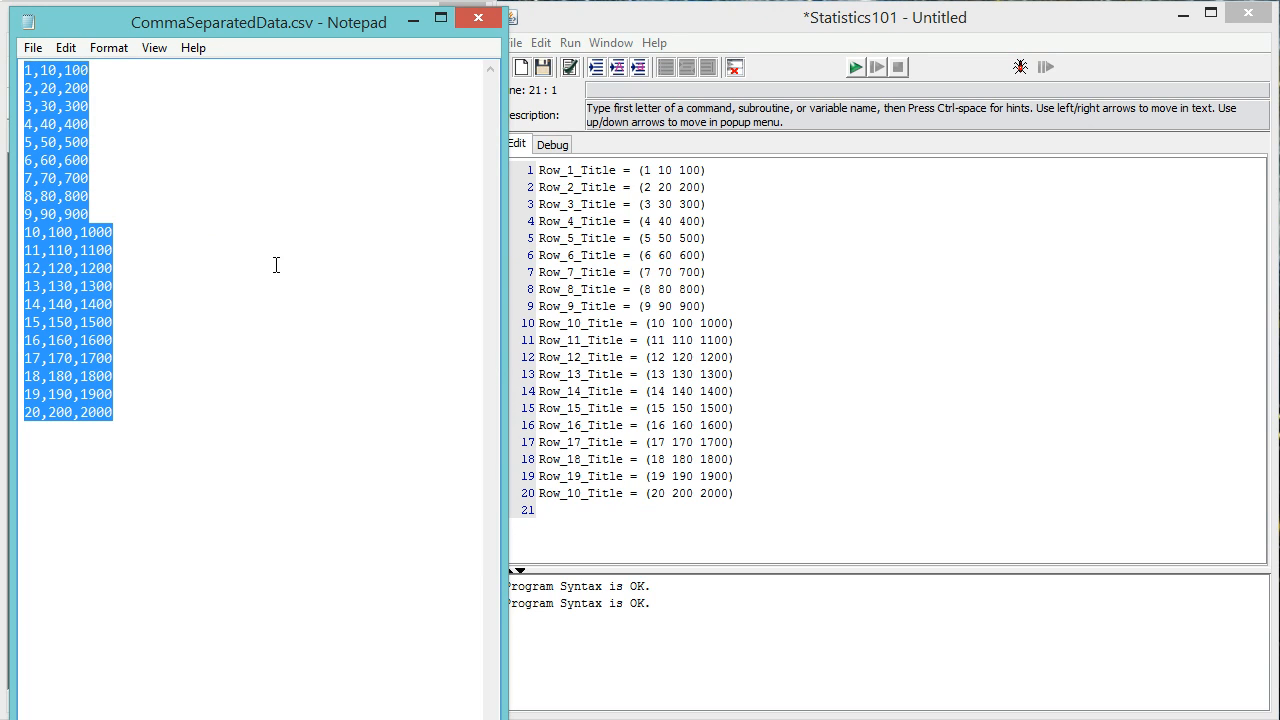
{"action": "right_click", "coordinate": [246, 240]}
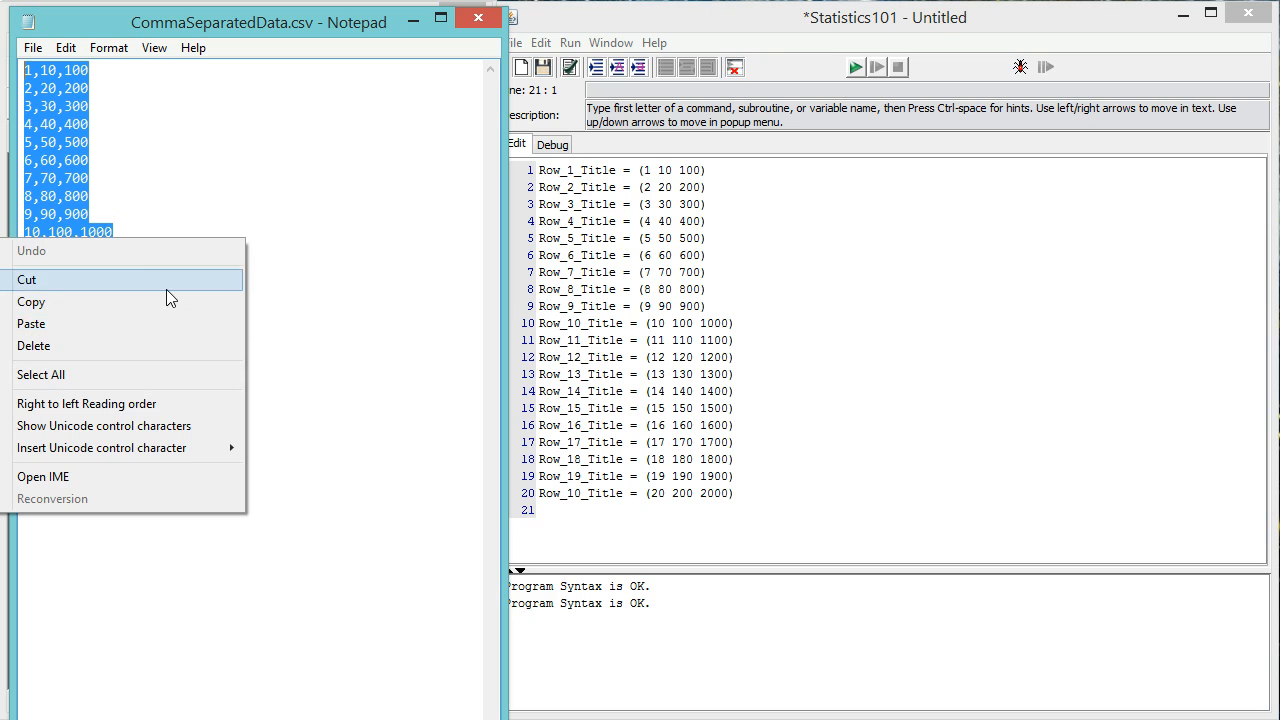
{"action": "left_click", "coordinate": [166, 289]}
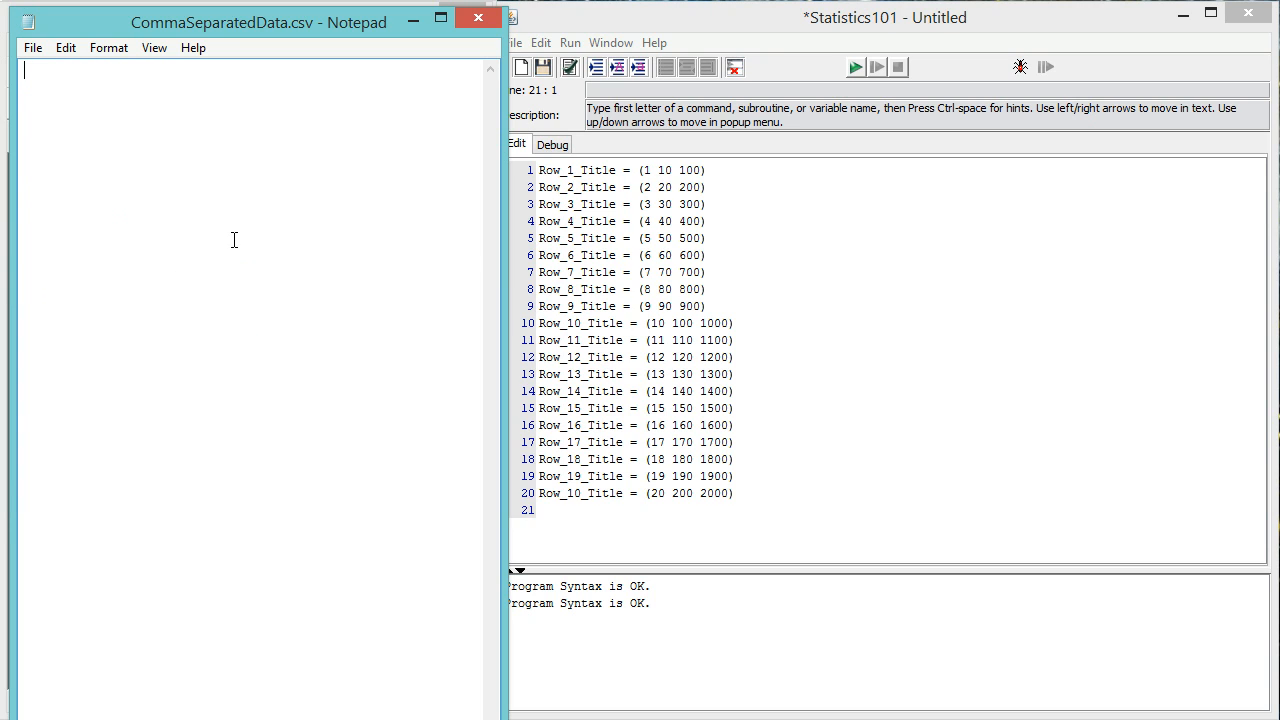
{"action": "key", "text": "ctrl+z"}
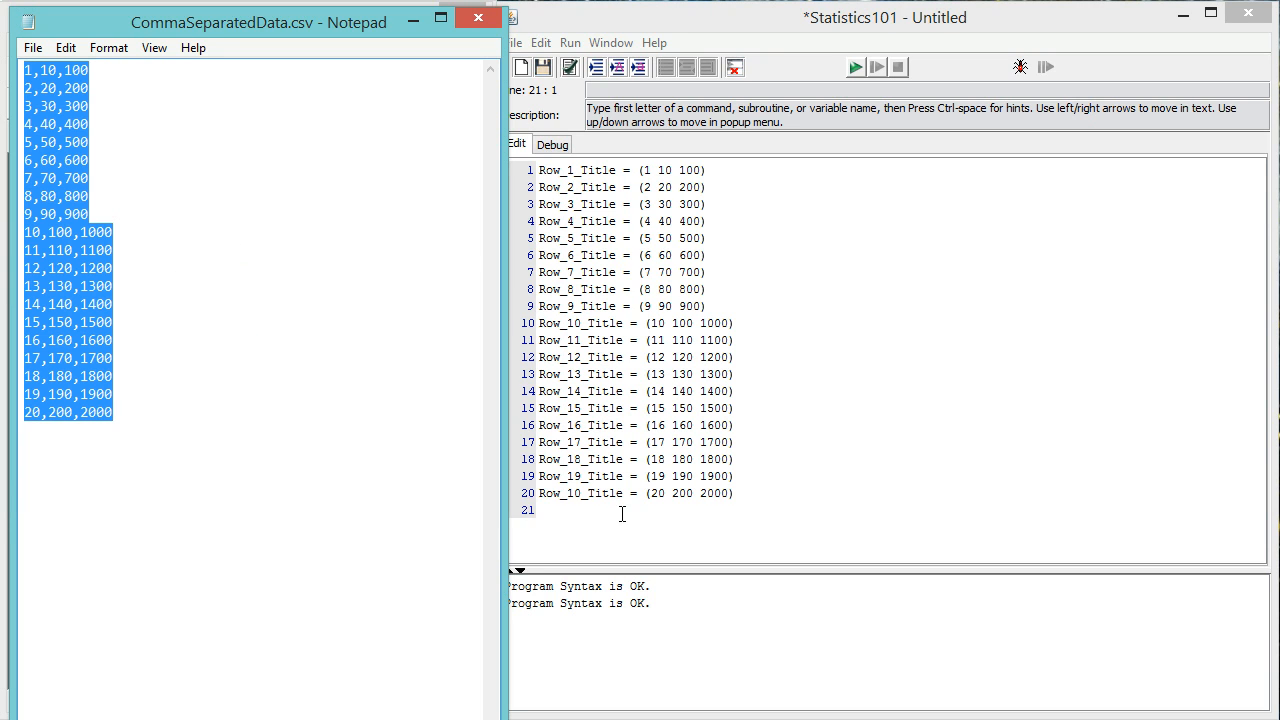
- Switch to Statistics101 and start a new empty program without saving the changes to the current one
{"action": "left_click", "coordinate": [880, 426]}
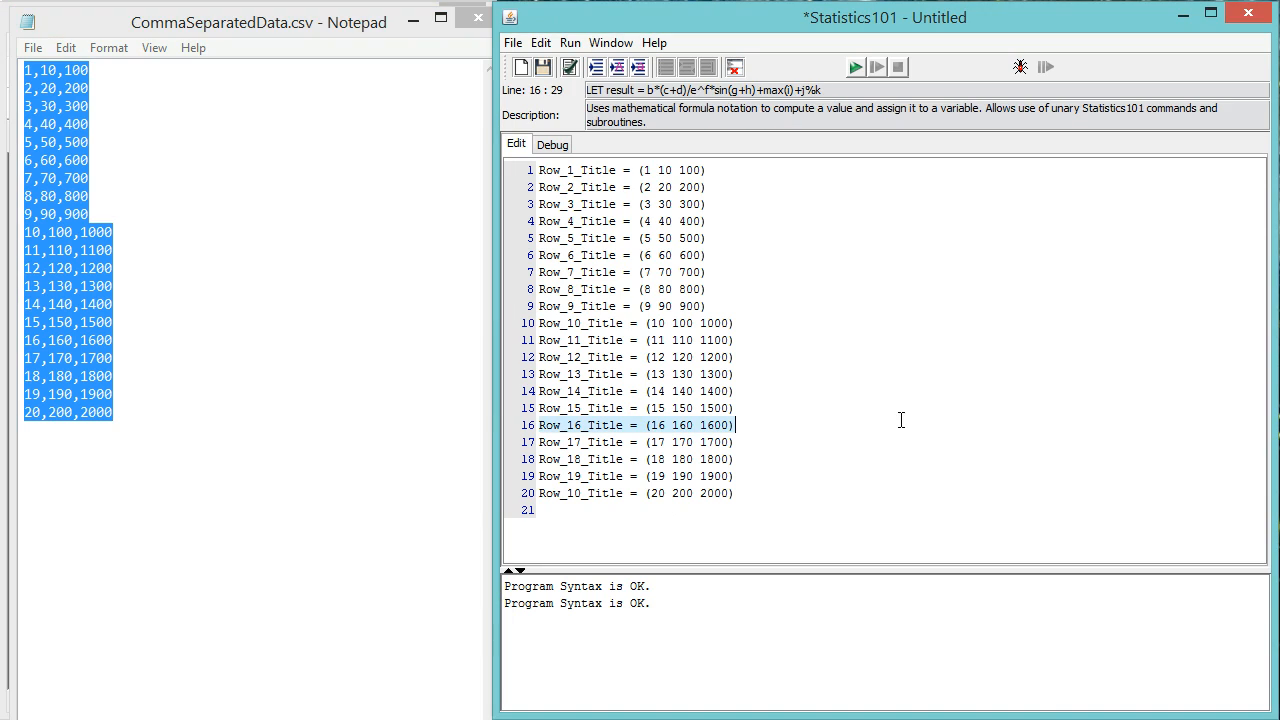
{"action": "left_click", "coordinate": [521, 68]}
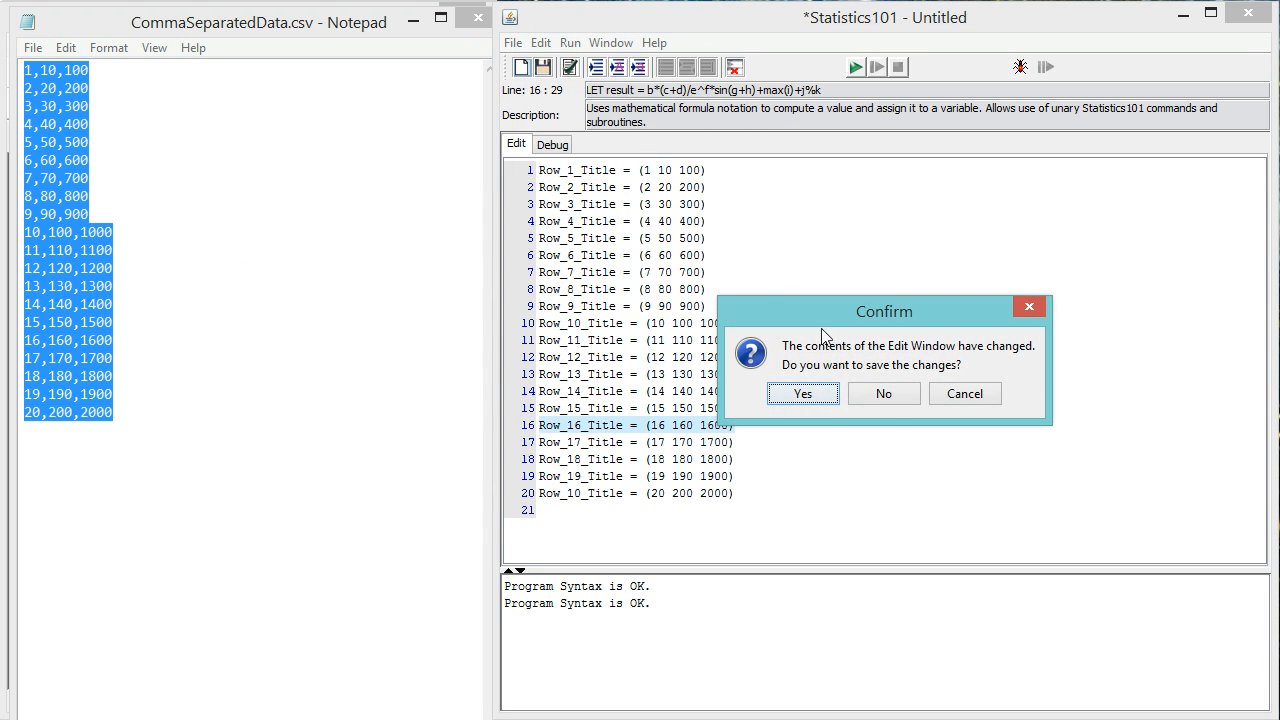
{"action": "left_click", "coordinate": [886, 400]}
- Insert the untitled comma-separated data into the empty program with Paste from Spreadsheet, using the Columns data layout
{"action": "right_click", "coordinate": [587, 172]}
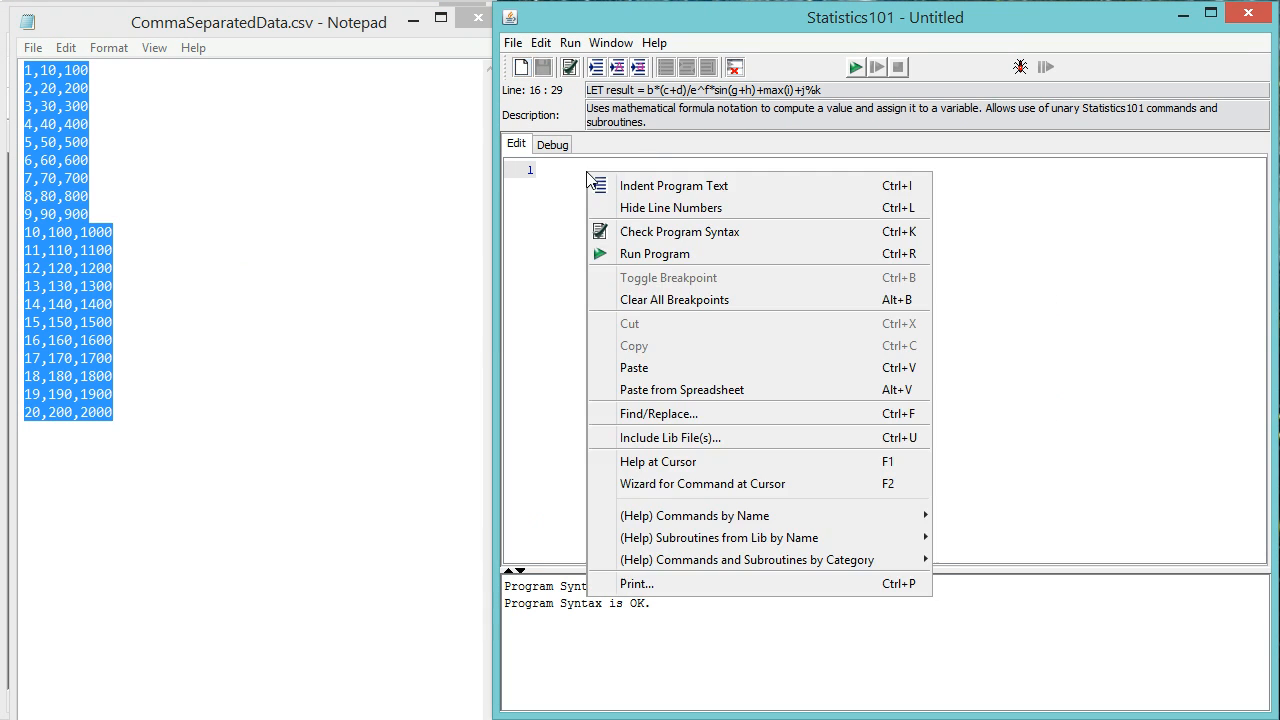
{"action": "left_click", "coordinate": [674, 389]}
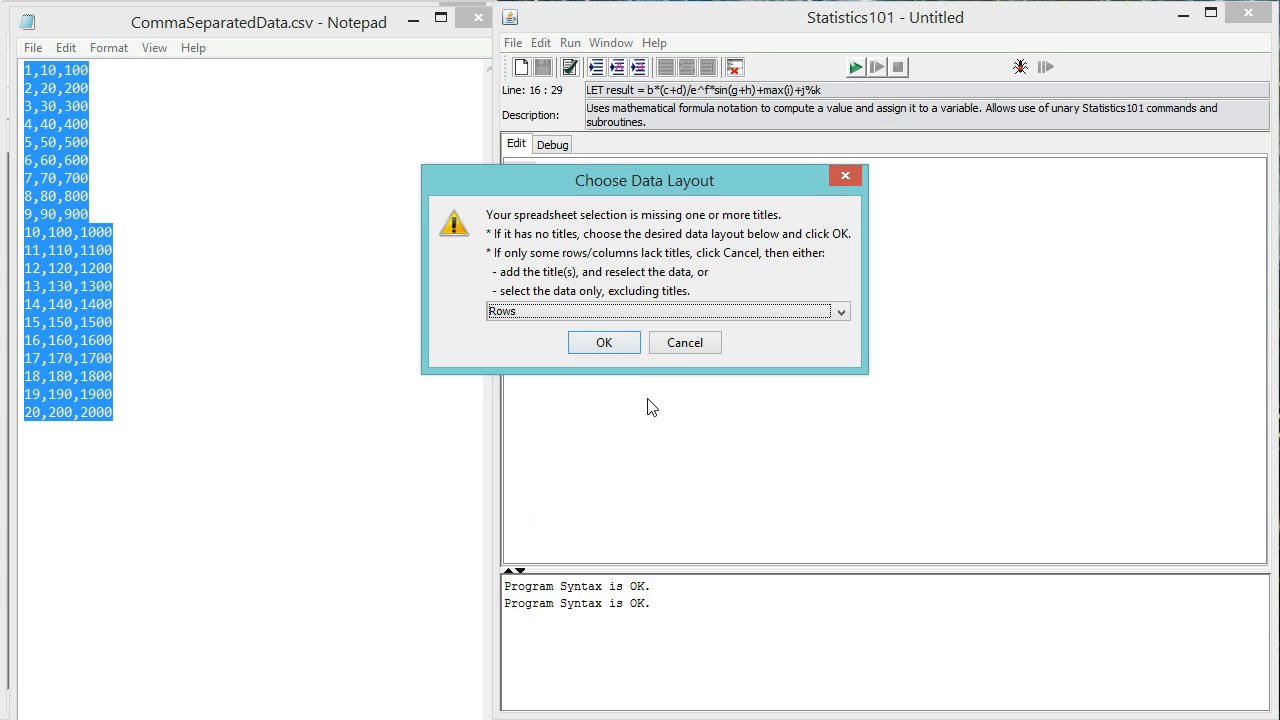
{"action": "left_click", "coordinate": [590, 312]}
{"action": "left_click", "coordinate": [590, 342]}
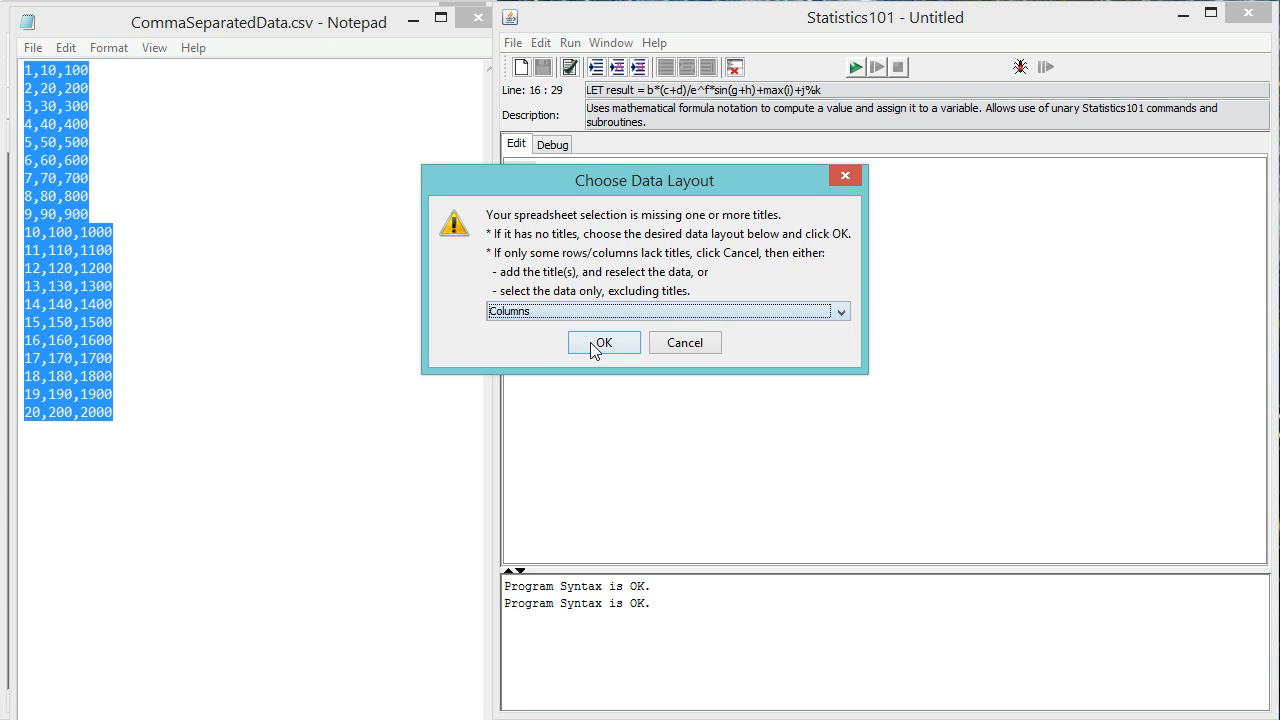
{"action": "left_click", "coordinate": [603, 343]}
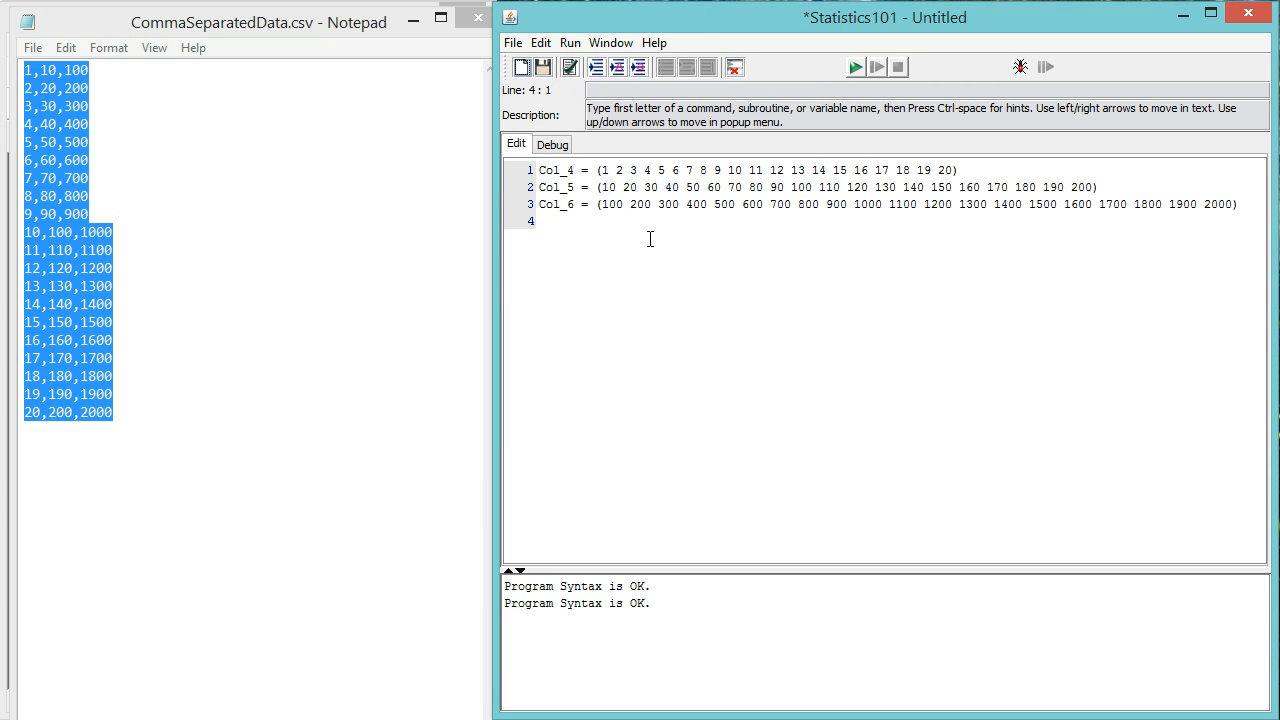
- Add a blank line below the column vectors and insert the same data with Paste from Spreadsheet, using the Rows layout
{"action": "key", "text": "Return"}
{"action": "right_click", "coordinate": [609, 266]}
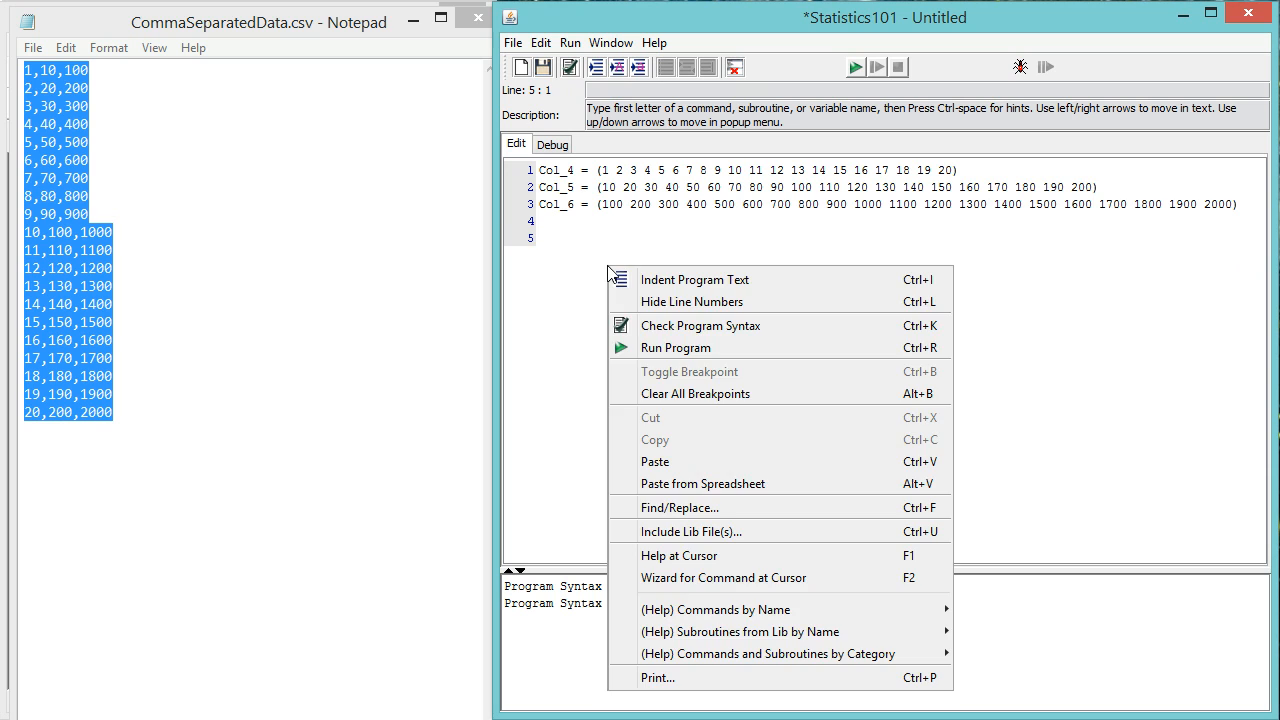
{"action": "left_click", "coordinate": [677, 484]}
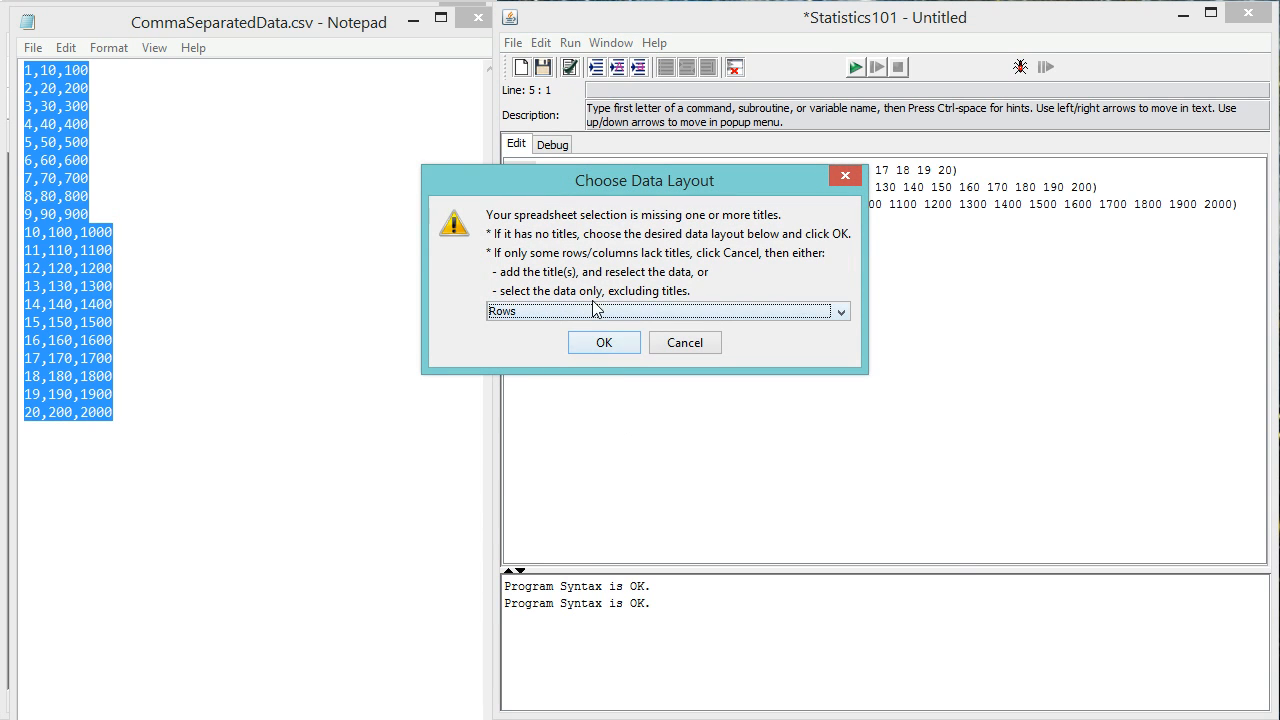
{"action": "left_click", "coordinate": [604, 342]}
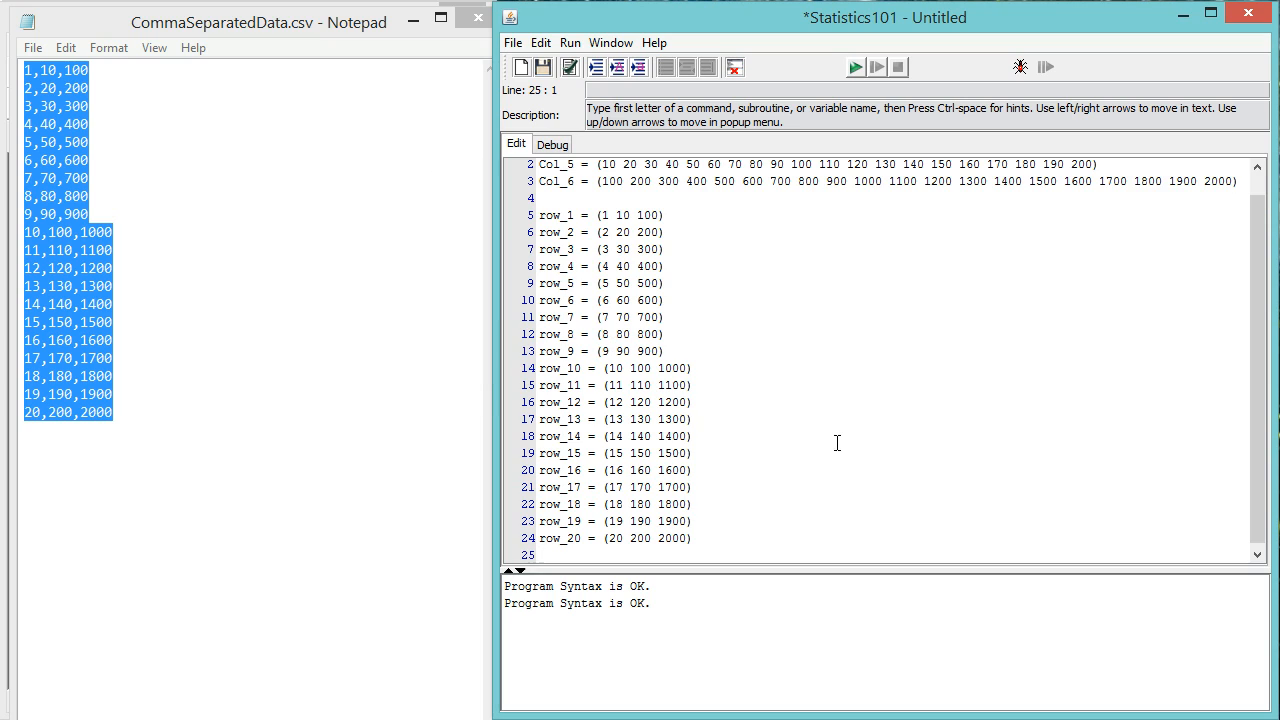